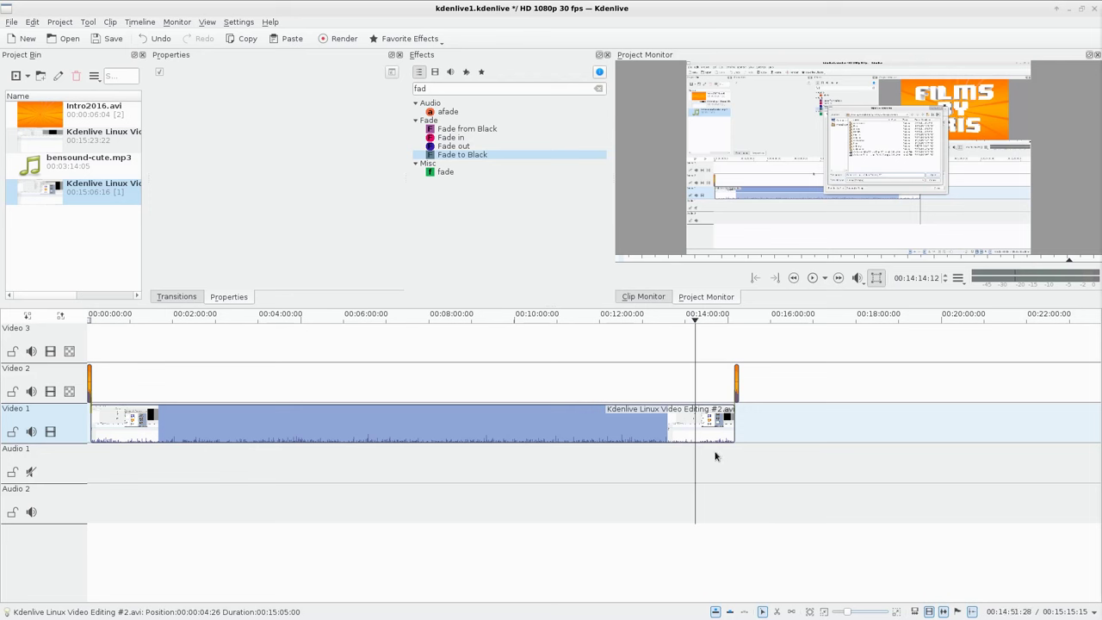
Step: Jump to about 14:07 and preview the clip's ending backwards, then forwards
left_click(691, 381)
left_click(793, 277)
left_click(839, 278)
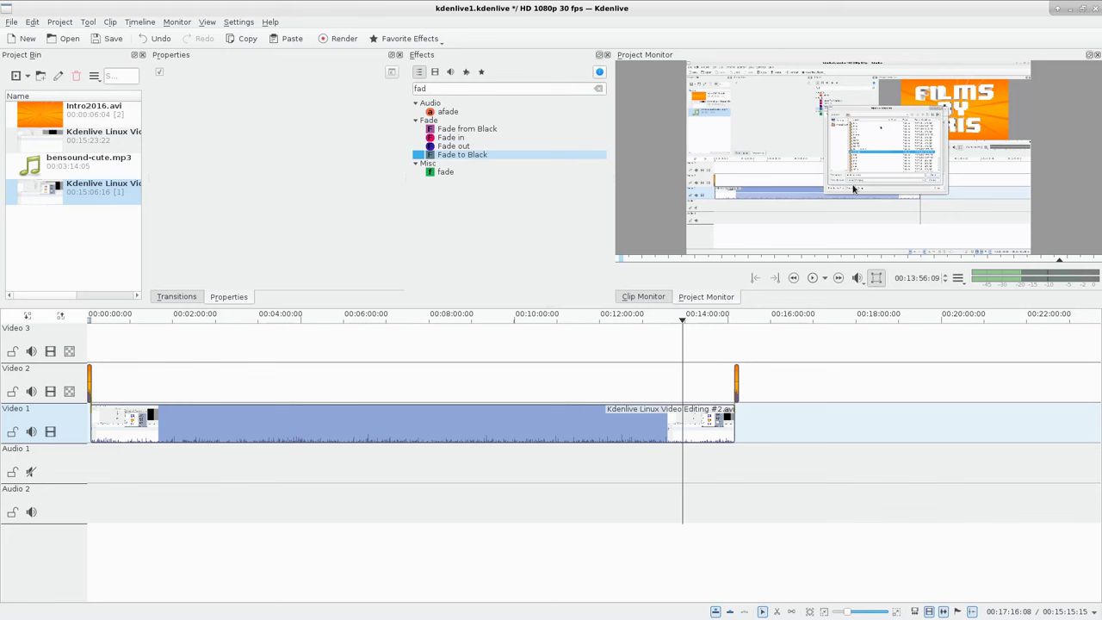
Step: Play through the main clip's ending and stop playback at about 00:14:08
left_click(855, 177)
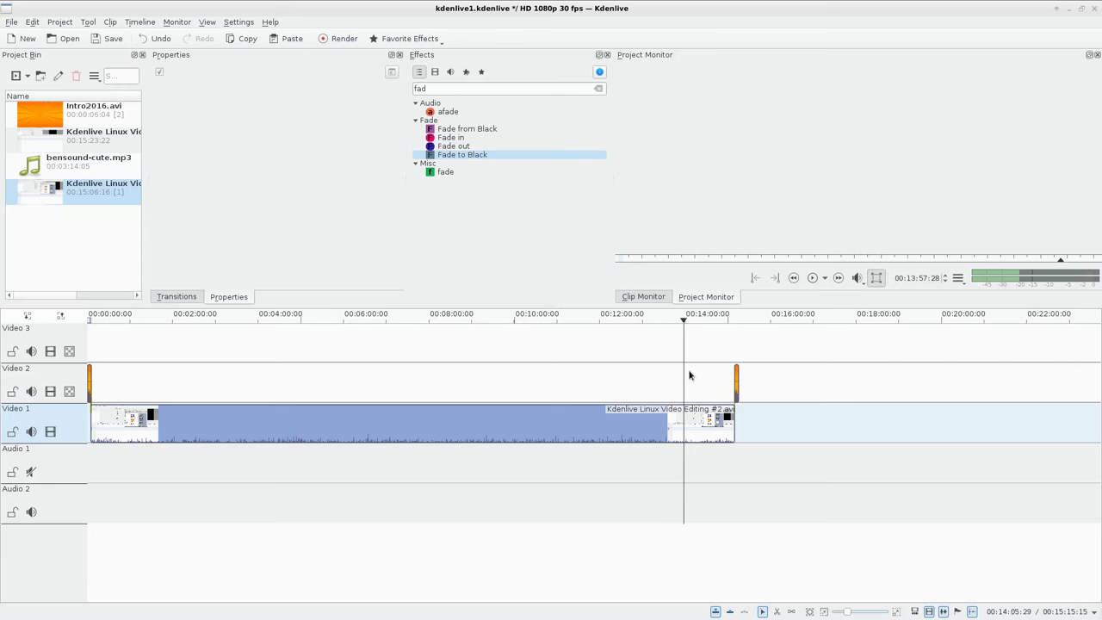
key("space")
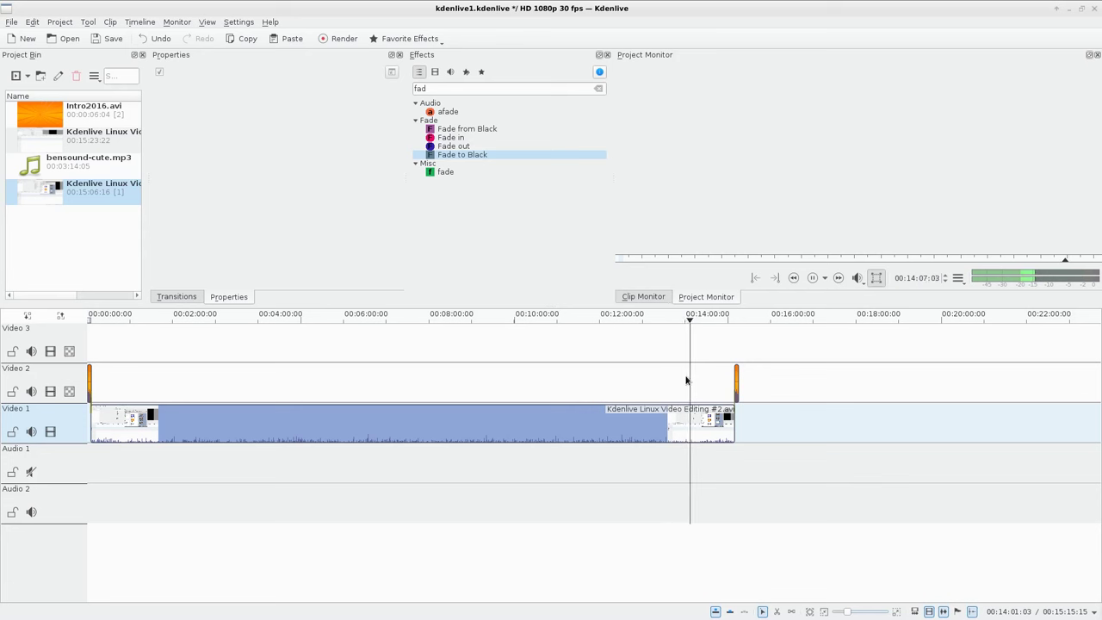
key("space")
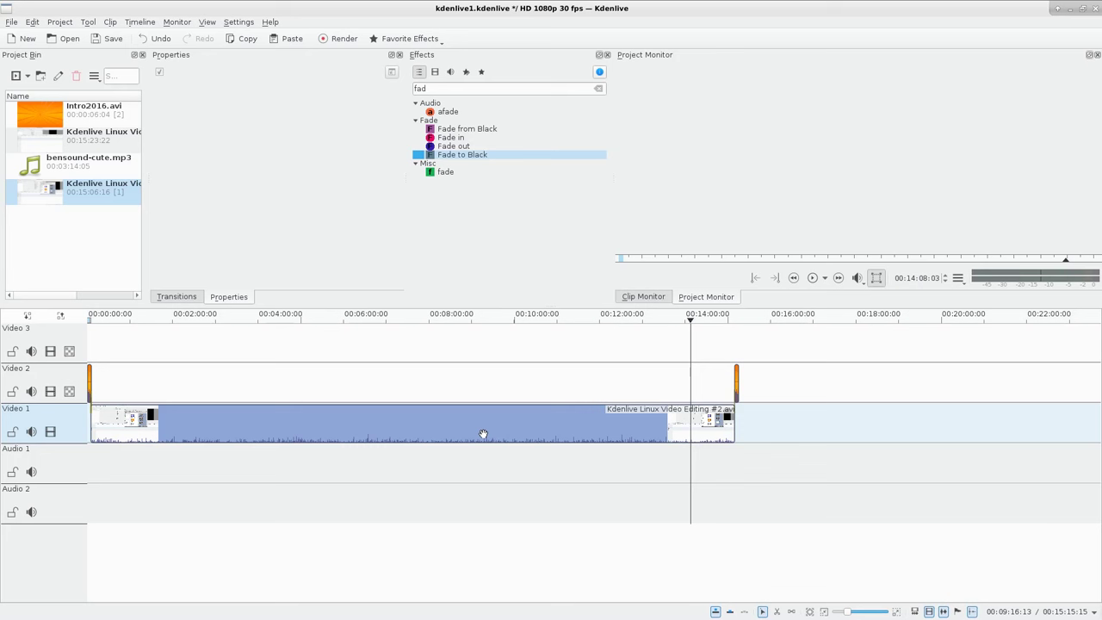
Step: Split the Video 1 clip's audio onto Audio 1 with Split Audio
left_click(602, 428)
right_click(602, 428)
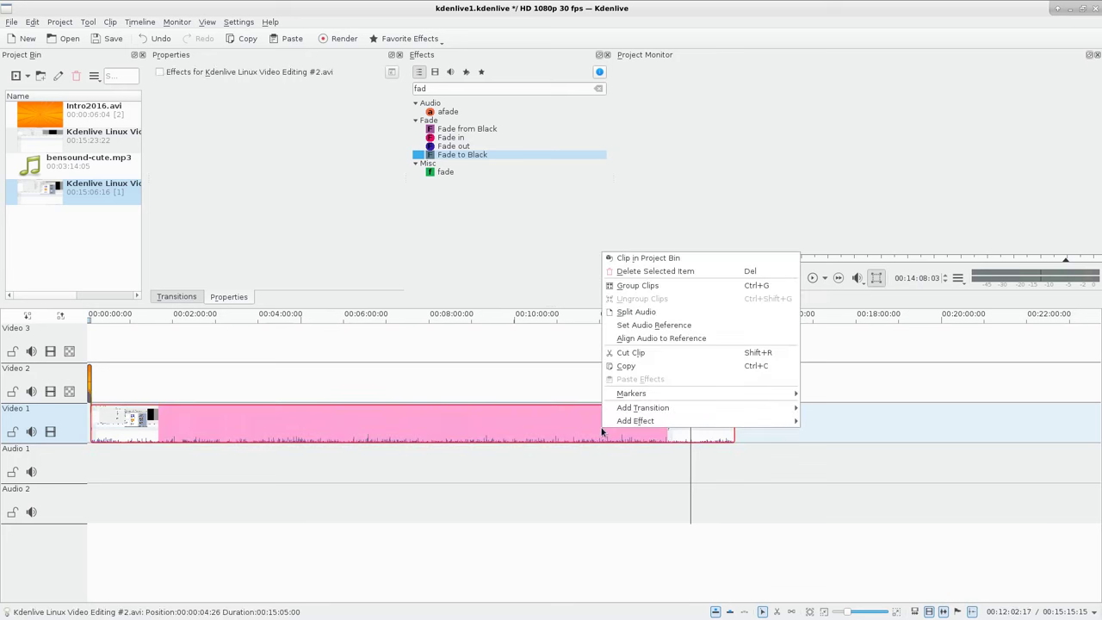
left_click(642, 312)
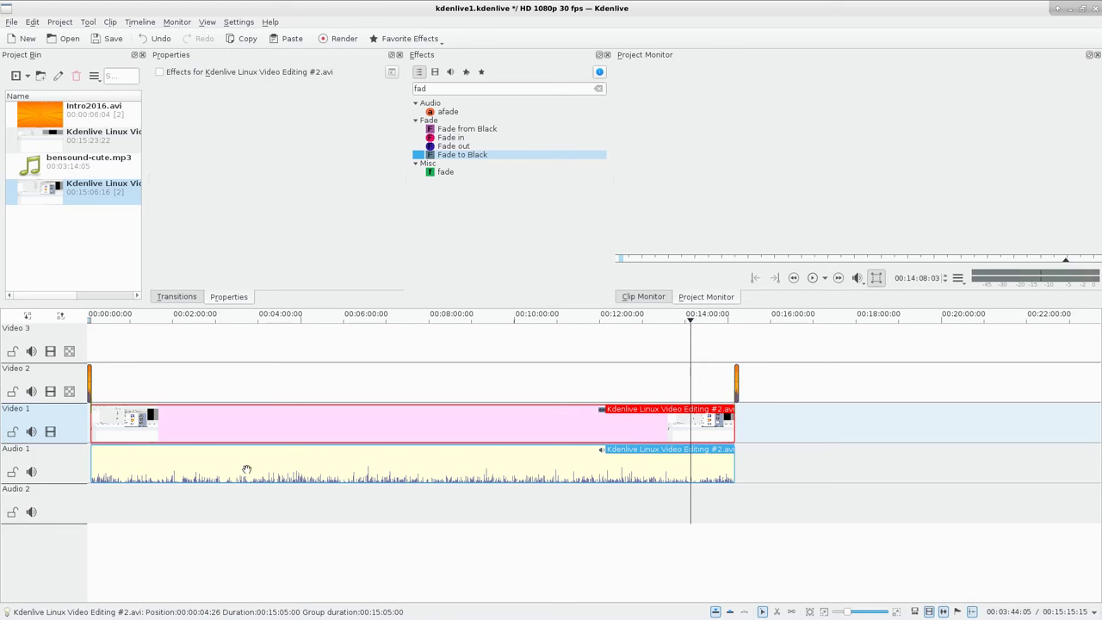
left_click_drag(410, 477, 450, 455)
Step: Ungroup the video from its audio and slide the video clip later on Video 1
left_click(491, 429)
right_click(537, 423)
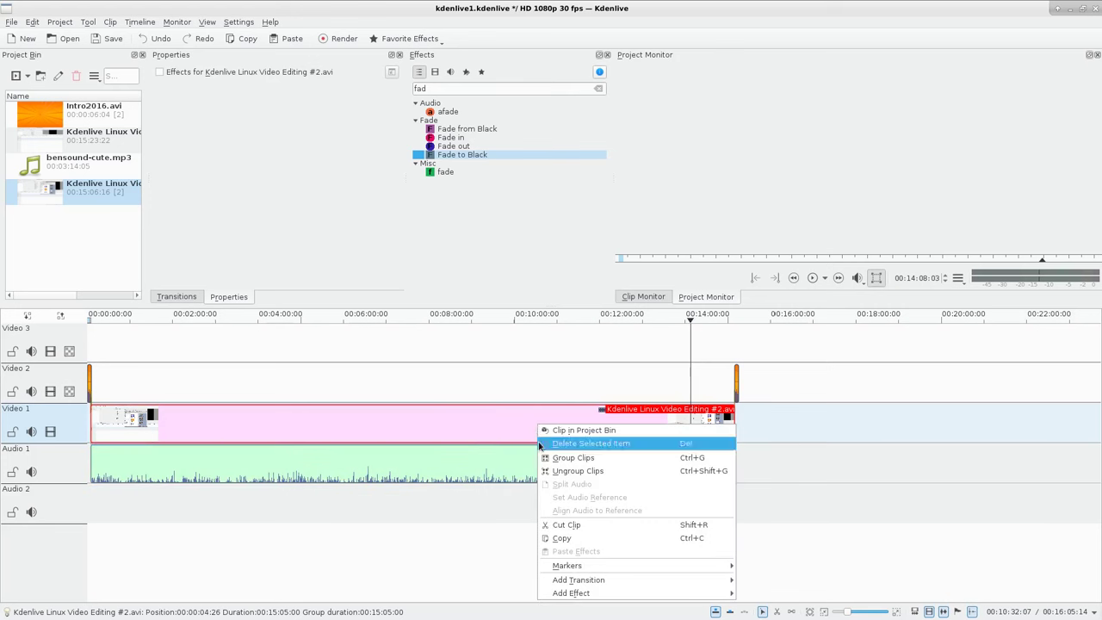
left_click(589, 471)
left_click(746, 469)
left_click(563, 469)
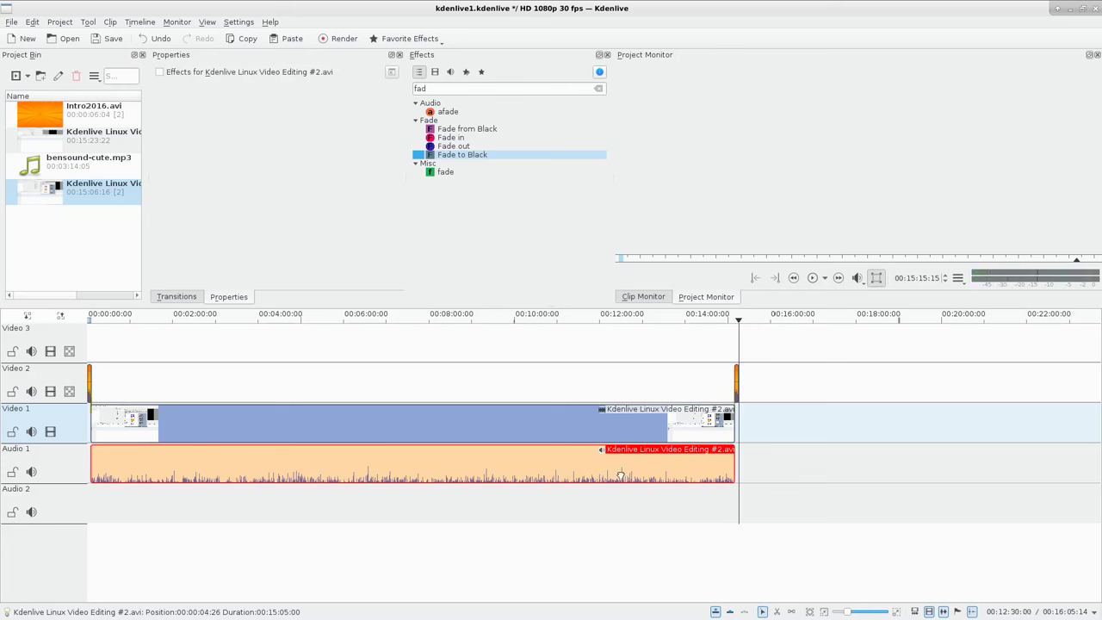
left_click_drag(501, 440, 709, 445)
left_click(504, 474)
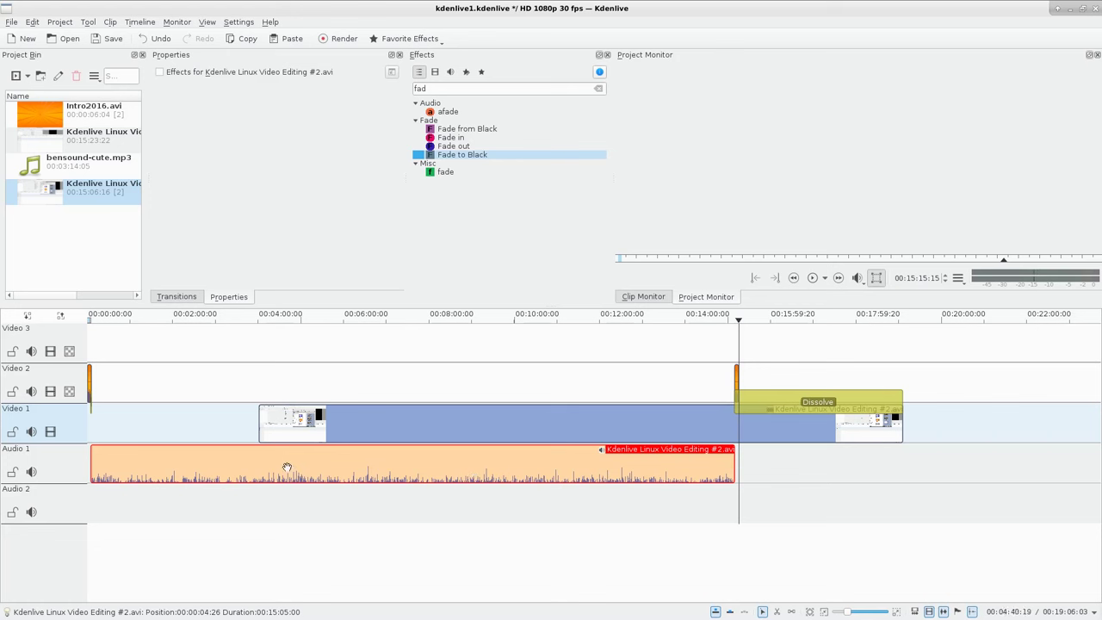
Step: Undo the video clip move and nudge the video slightly later
key("ctrl+z")
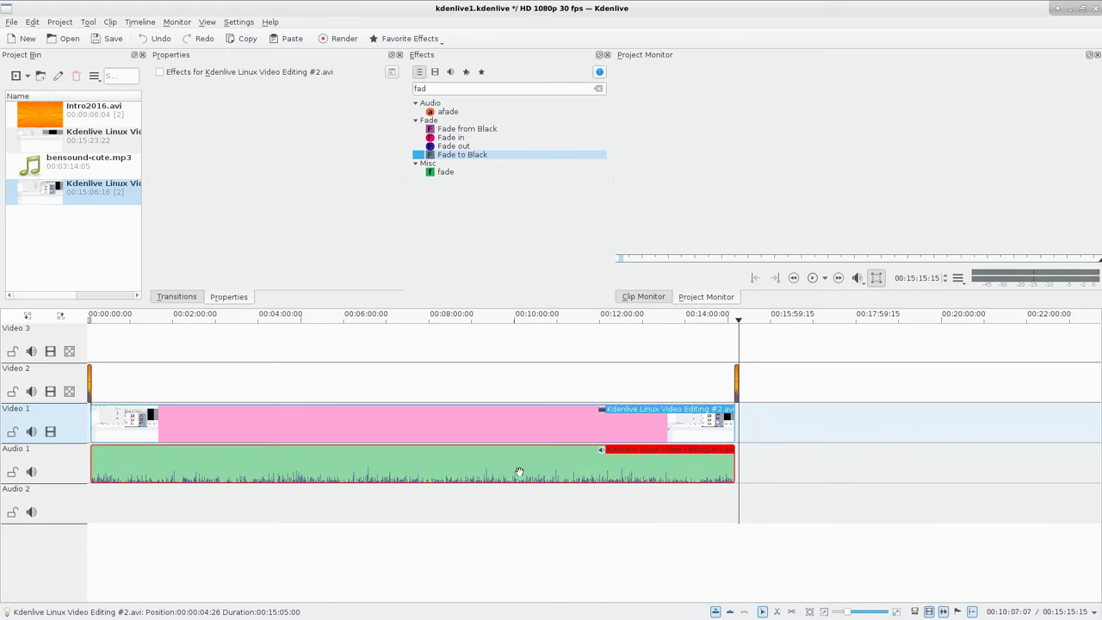
scroll(562, 499, "up", 2)
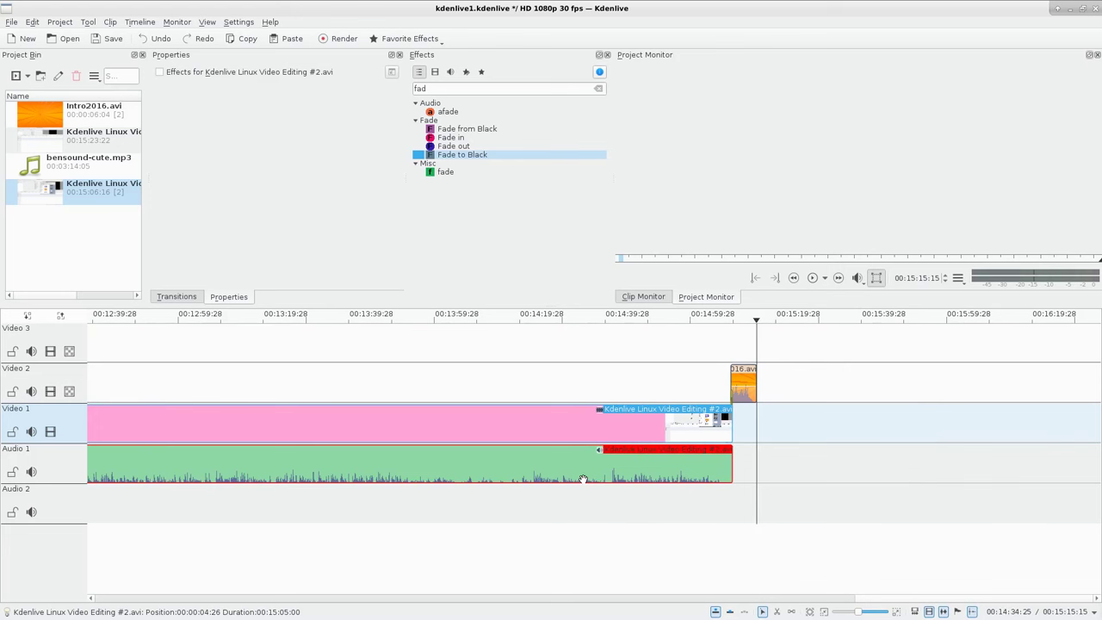
left_click(607, 469)
right_click(587, 469)
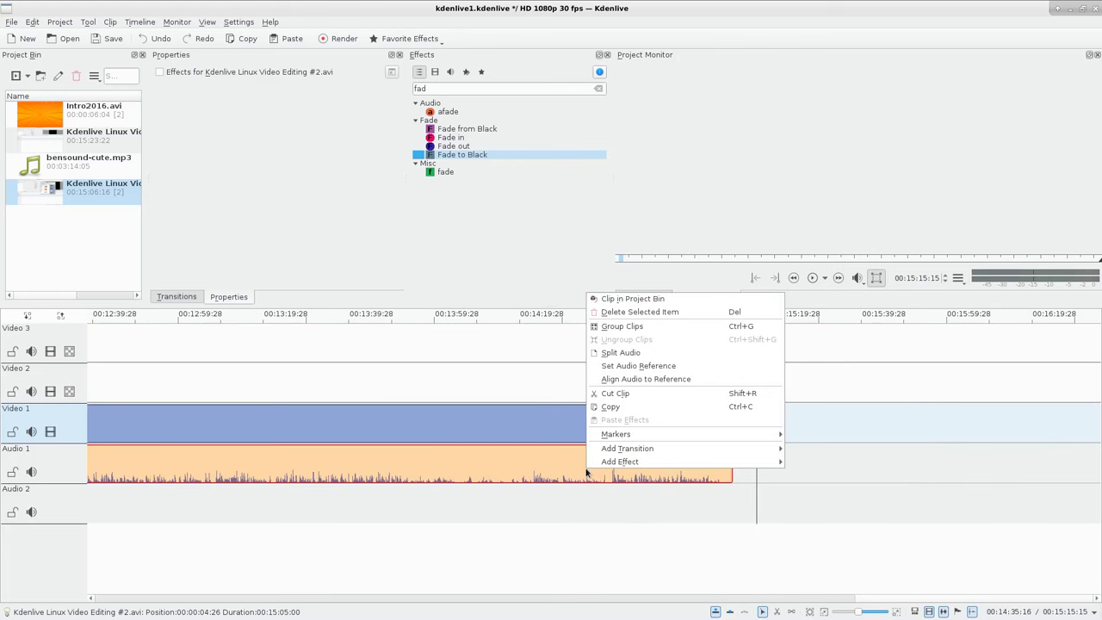
left_click(521, 468)
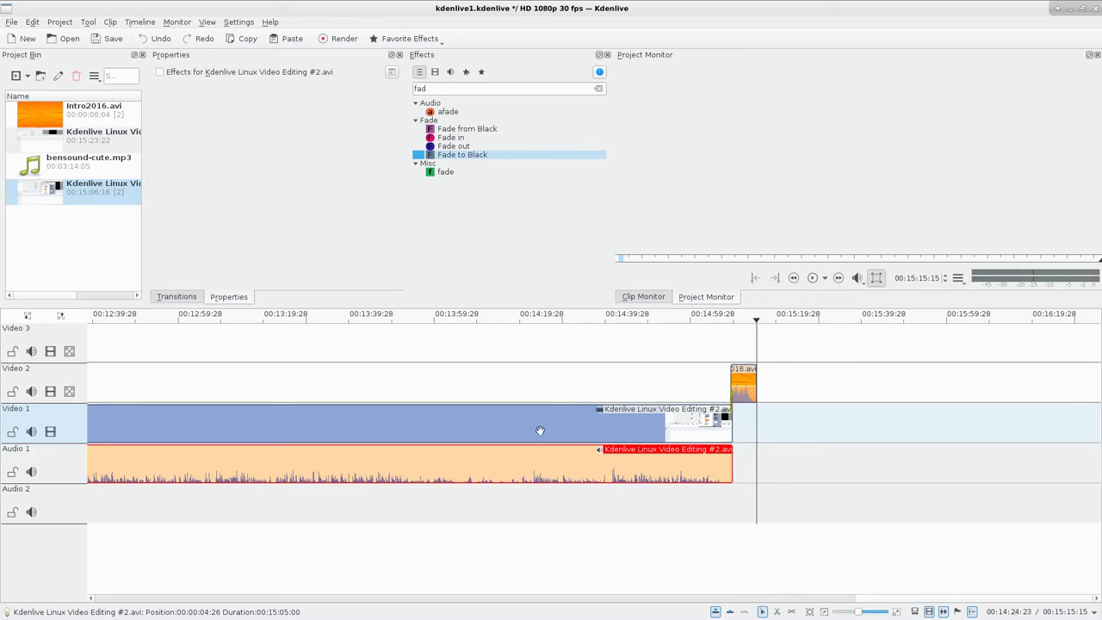
left_click_drag(540, 431, 546, 431)
Step: Play the ending from about 13:55 to 14:16, then trim the video's end slightly shorter
left_click_drag(406, 382, 459, 377)
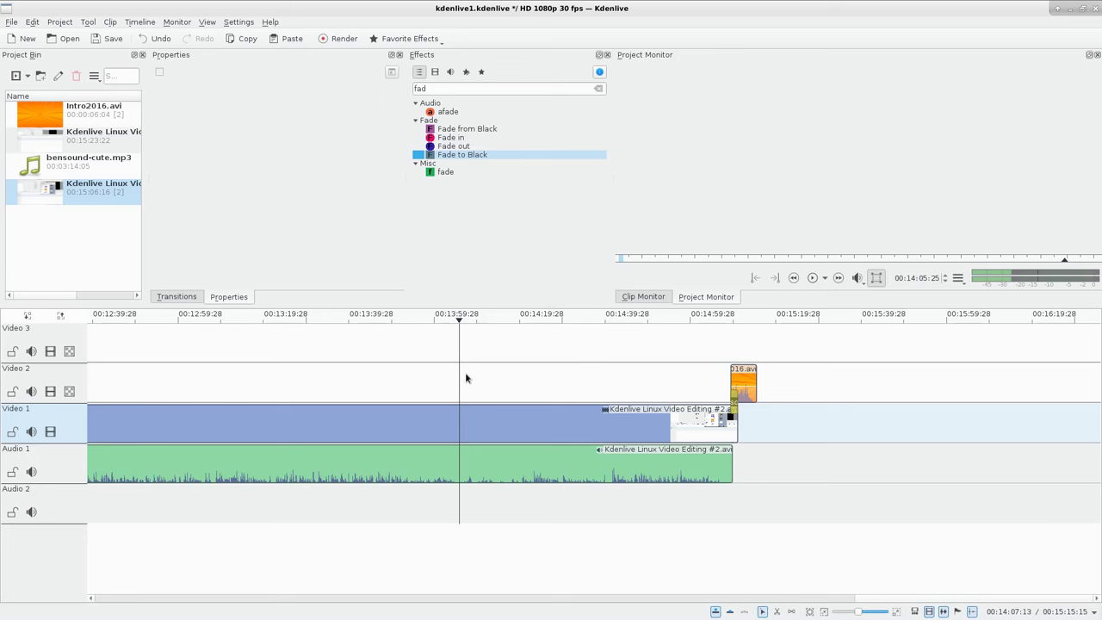
key("space")
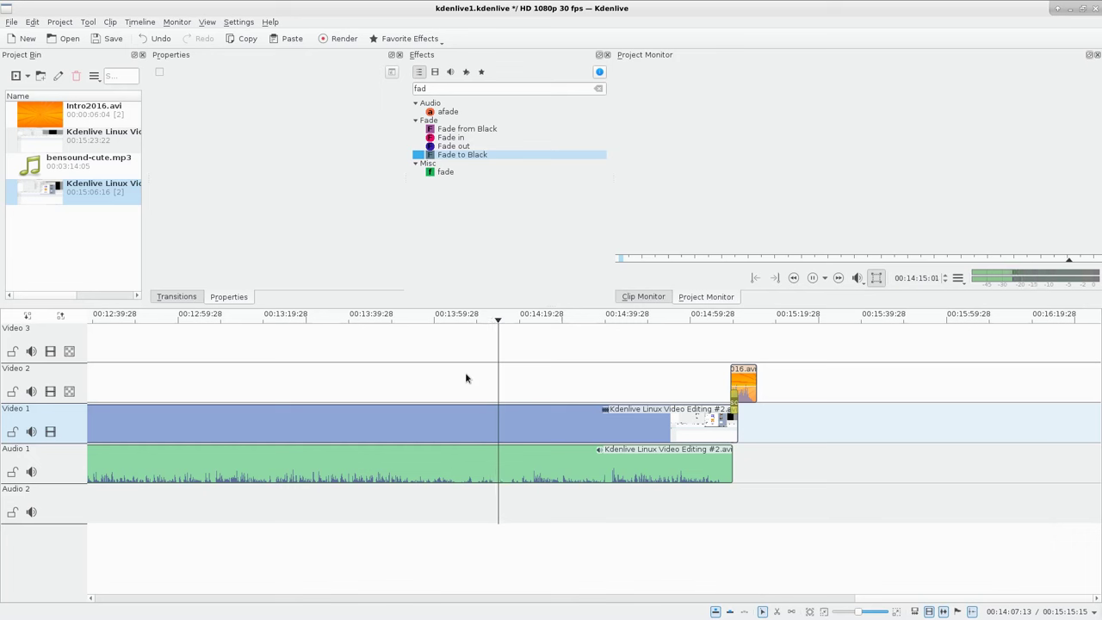
key("space")
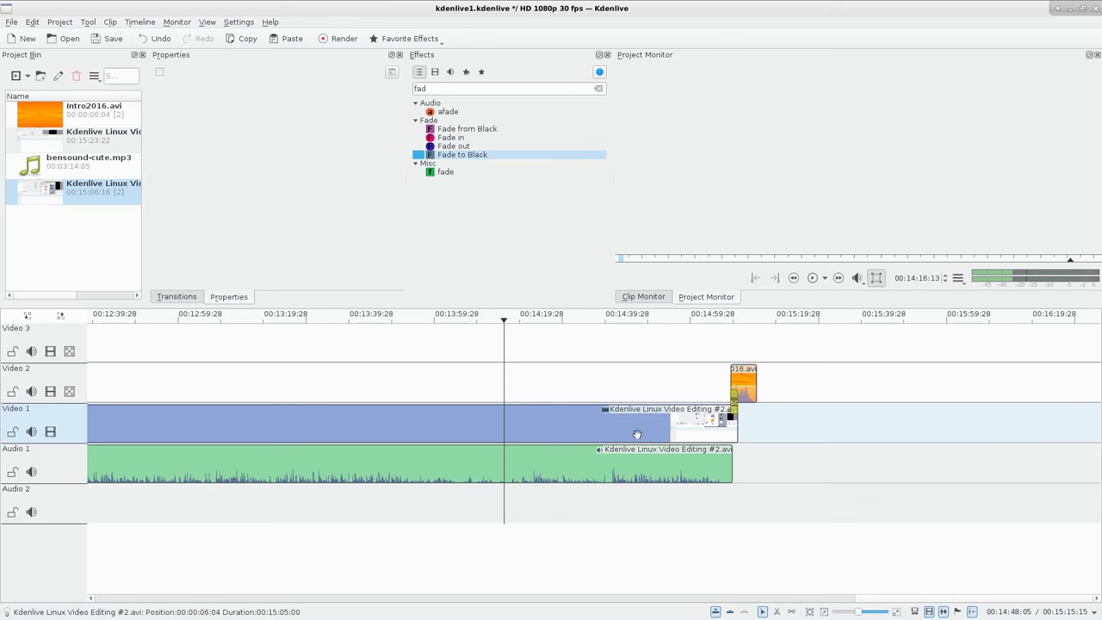
left_click_drag(735, 428, 730, 428)
Step: Trim the audio clip's start slightly later and group it with the video clip
left_click_drag(889, 599, 5, 613)
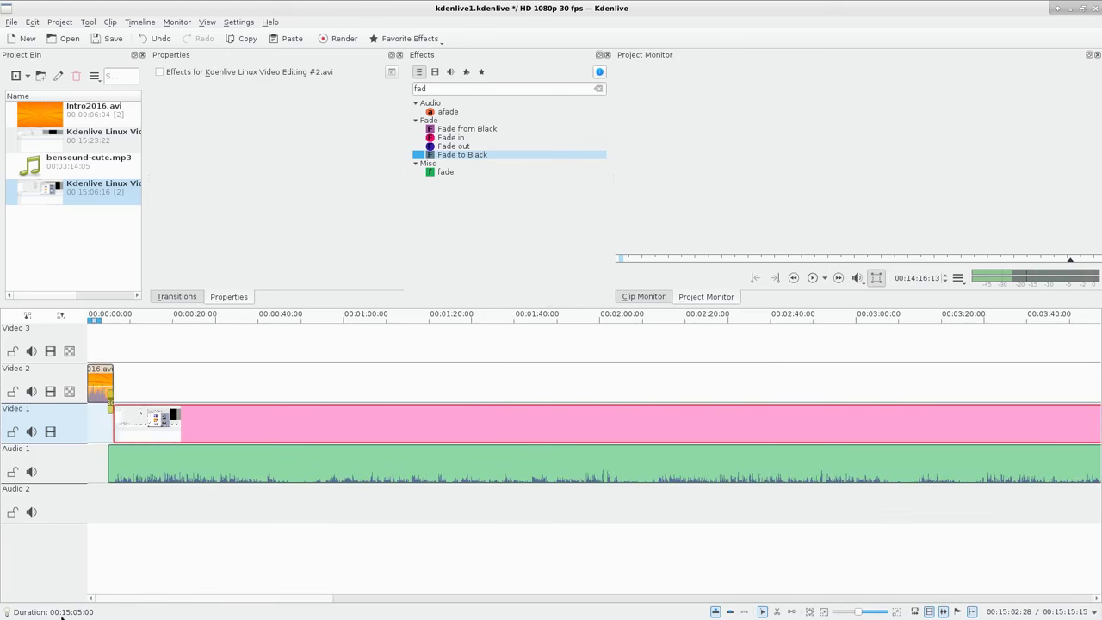
left_click_drag(109, 468, 114, 459)
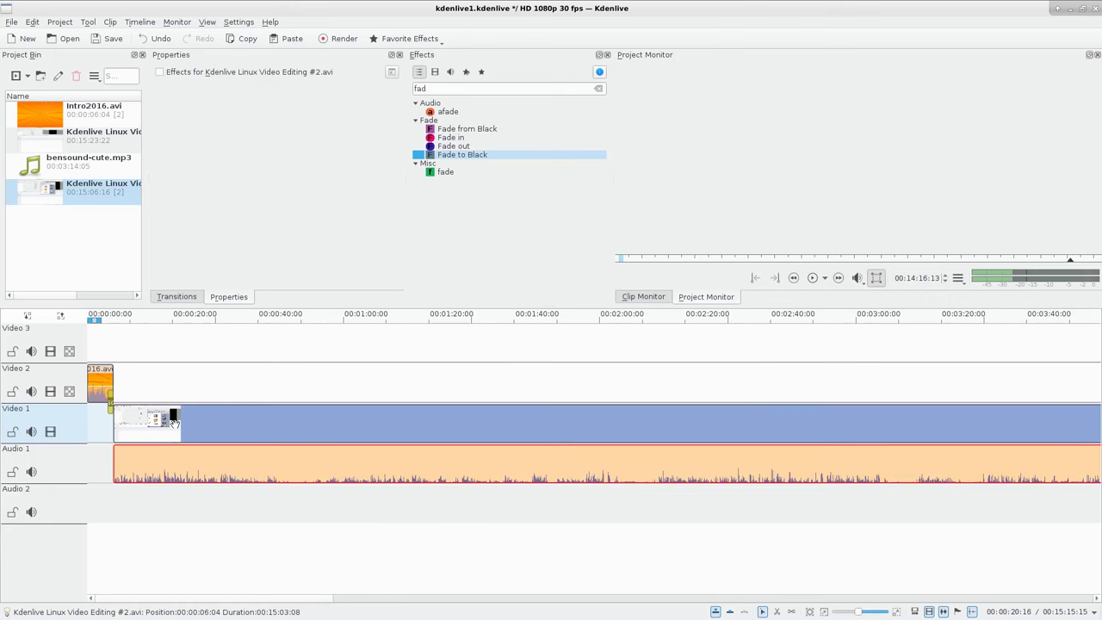
key("Escape")
left_click_drag(169, 393, 245, 440)
right_click(229, 428)
left_click(286, 287)
Step: Ungroup the clips, trim the audio's end near 15:09 to match the video, and regroup them
scroll(514, 504, "down", 1)
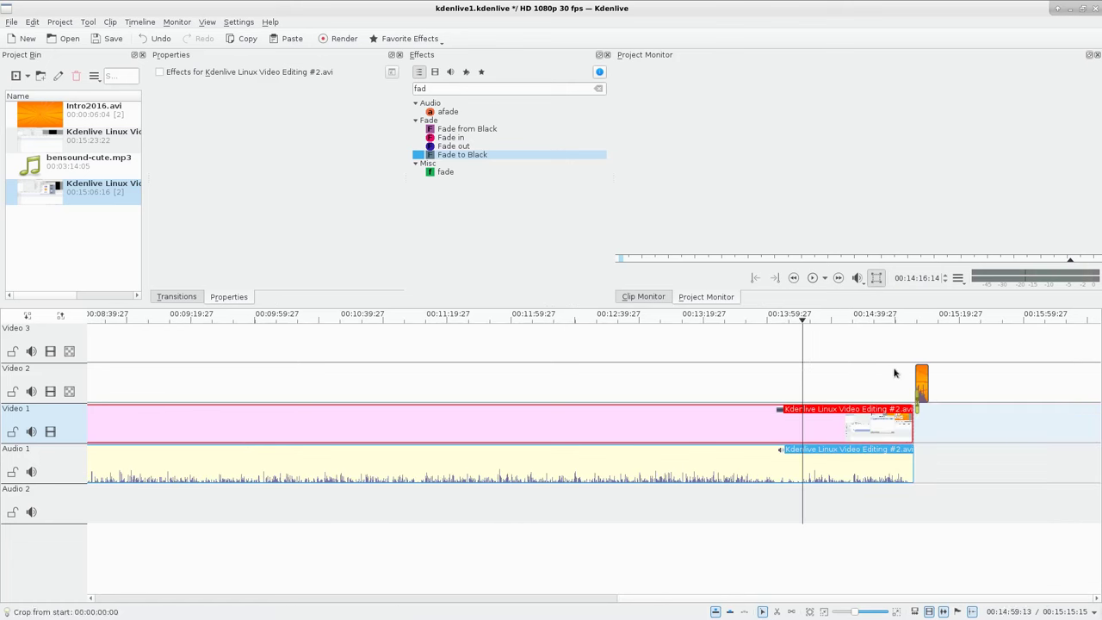
left_click_drag(898, 375, 928, 392)
scroll(937, 392, "up", 3)
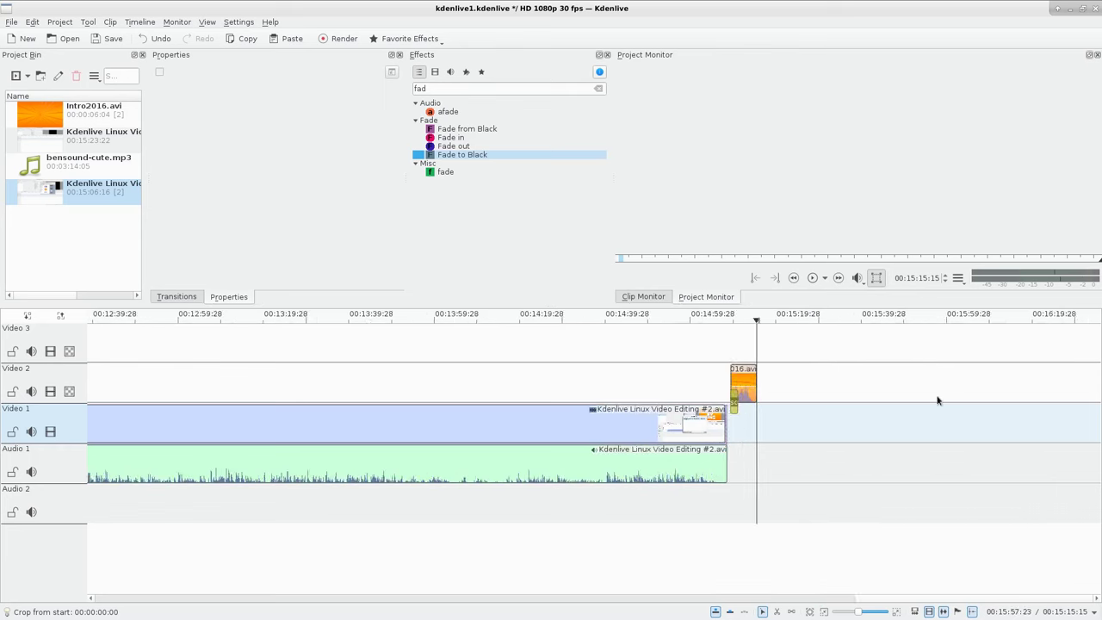
left_click(444, 463)
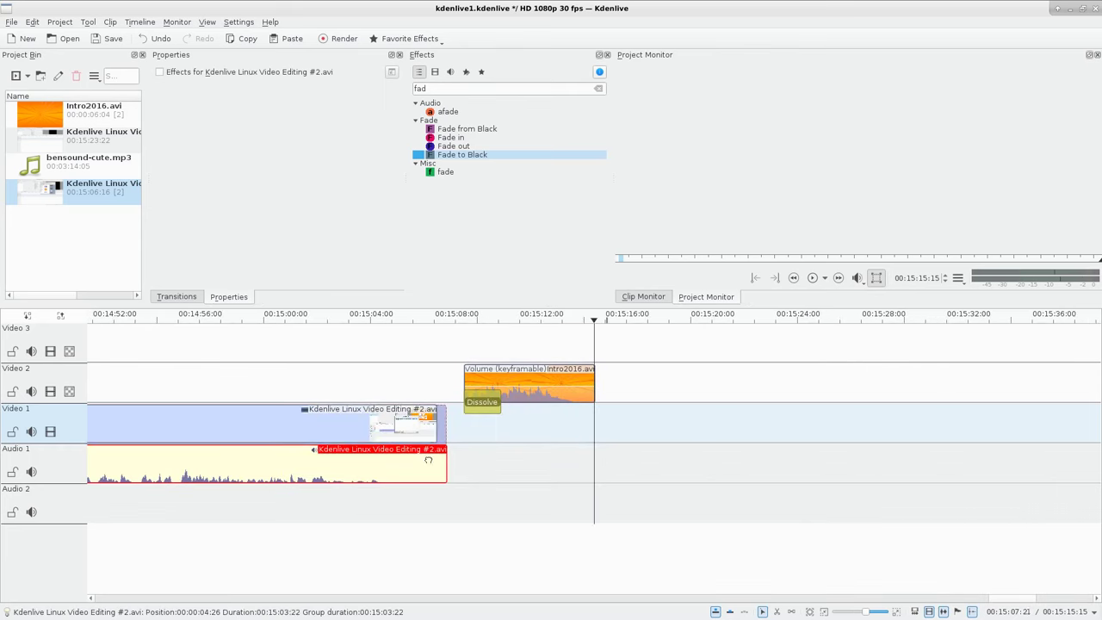
right_click(373, 457)
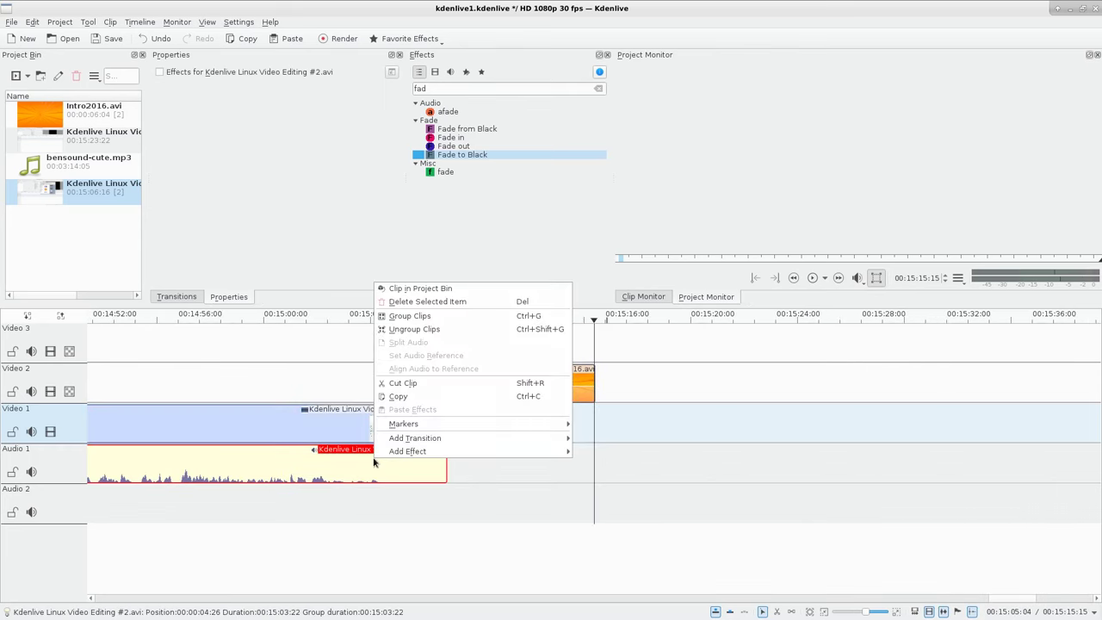
left_click(416, 336)
left_click(476, 475)
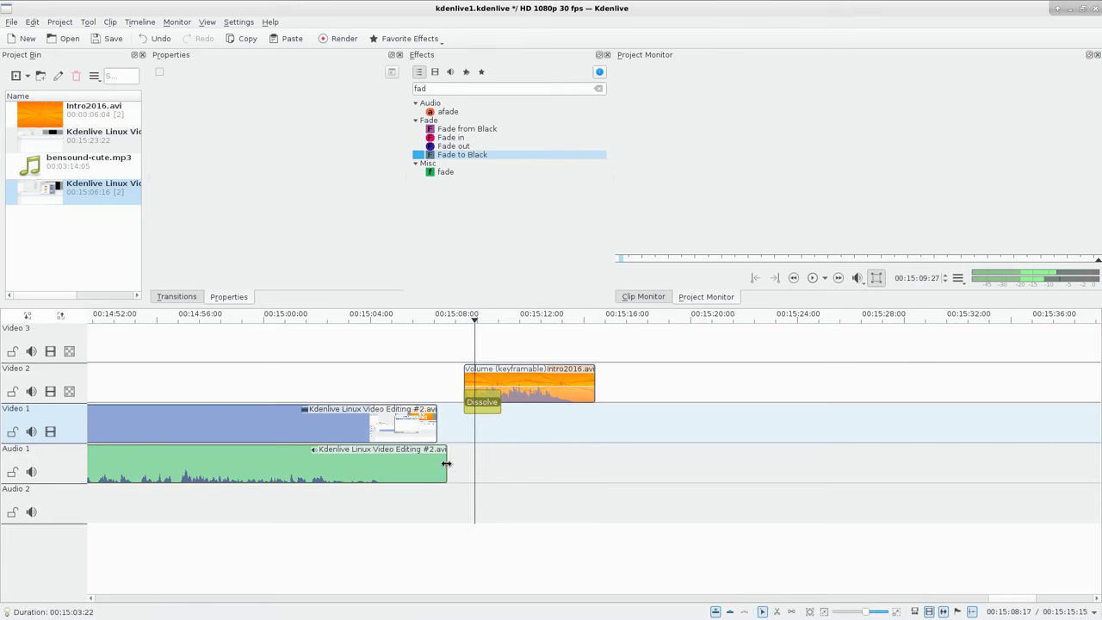
left_click_drag(448, 463, 437, 462)
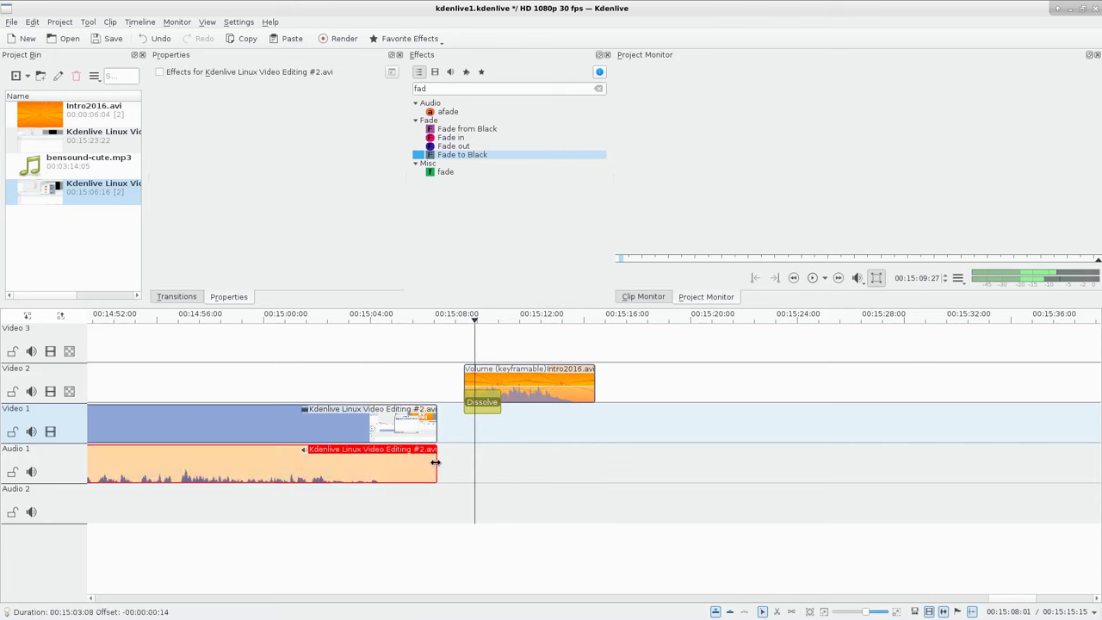
left_click_drag(356, 389, 369, 463)
right_click(379, 428)
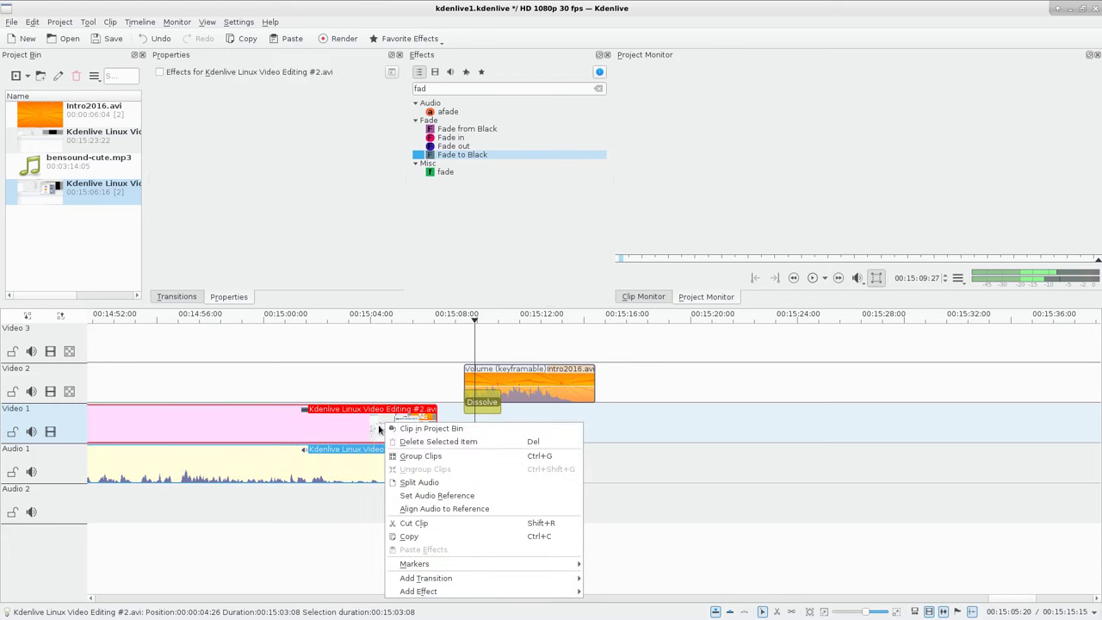
left_click(421, 456)
Step: Select Intro2016 with its Dissolve and drag them left to overlap the main clip's ending
left_click(504, 409)
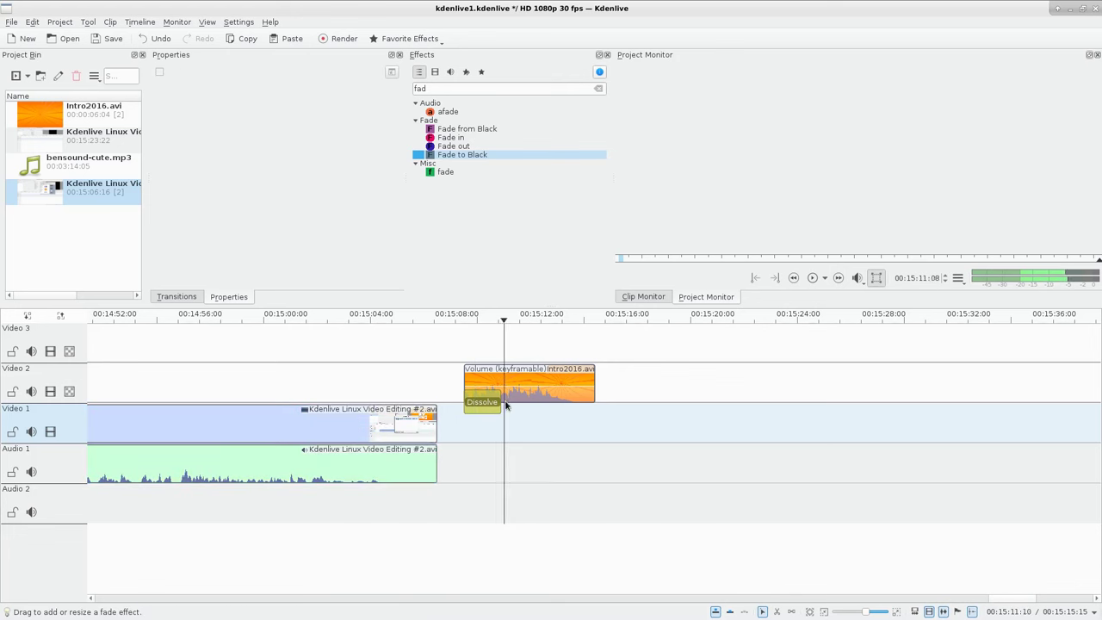
left_click(522, 392)
left_click_drag(561, 334, 488, 409)
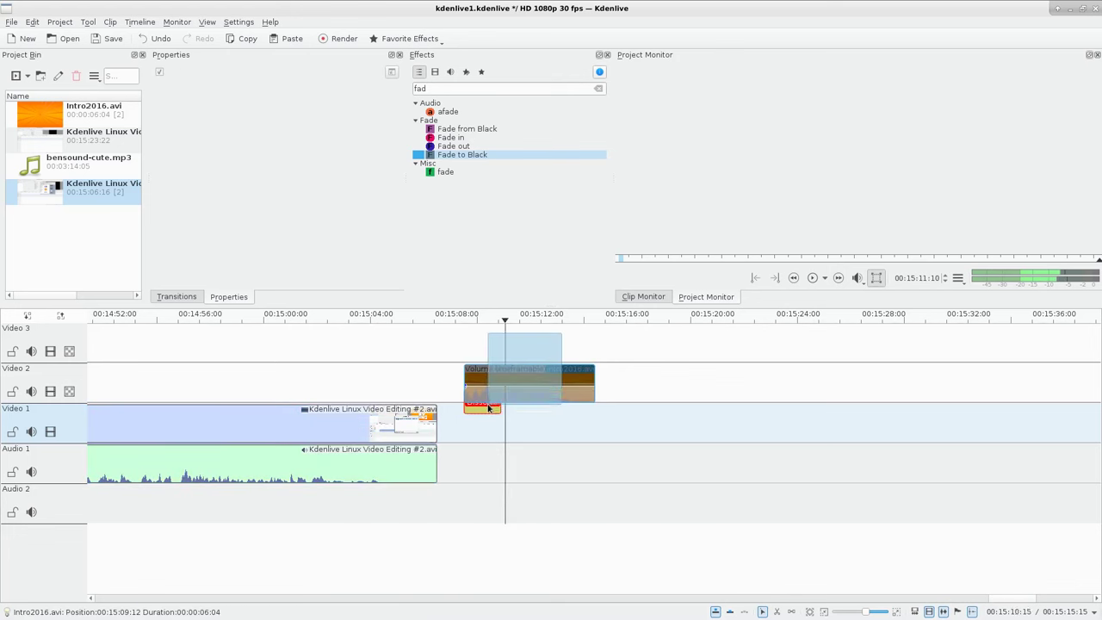
left_click_drag(524, 372, 463, 372)
scroll(455, 399, "up", 5)
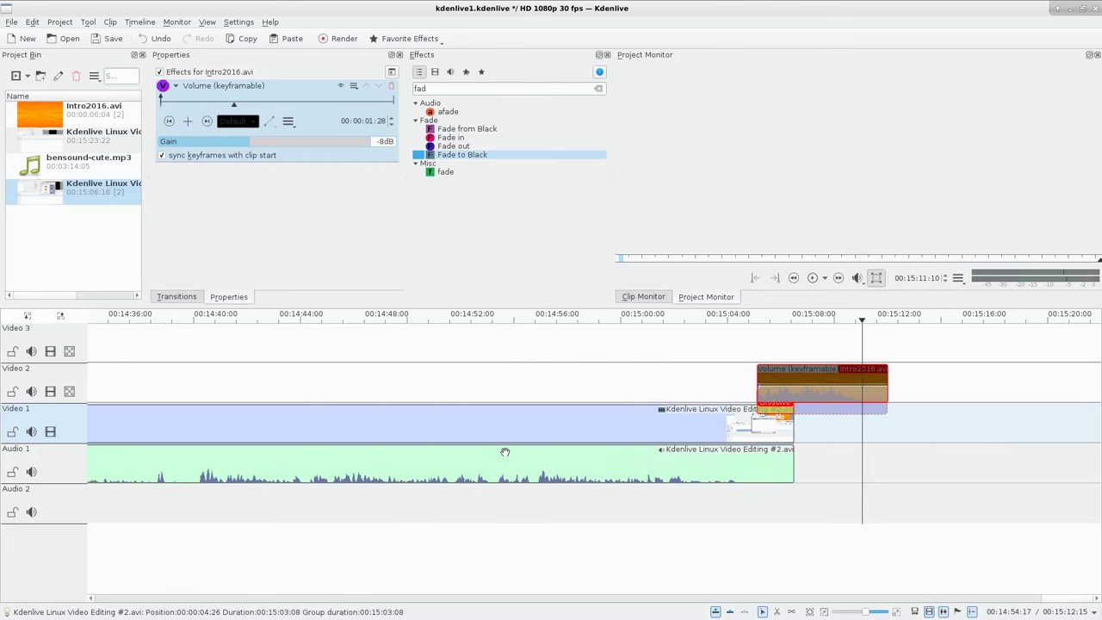
Step: Scroll the timeline to 00:05:00 and play from about 05:03 to check the regrouped clips
right_click(513, 422)
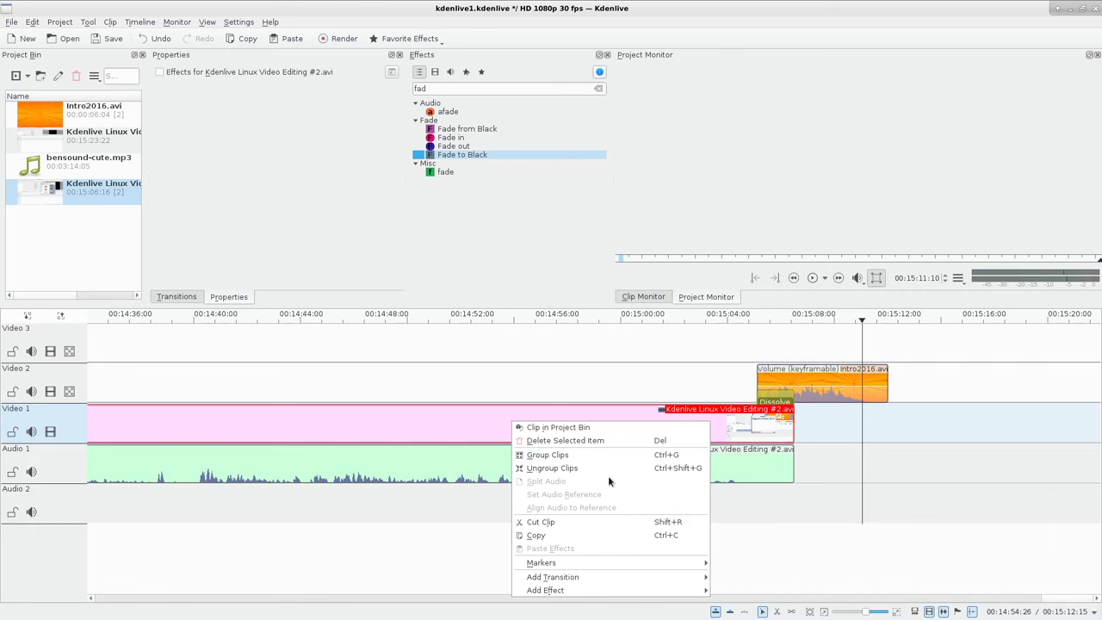
left_click(703, 358)
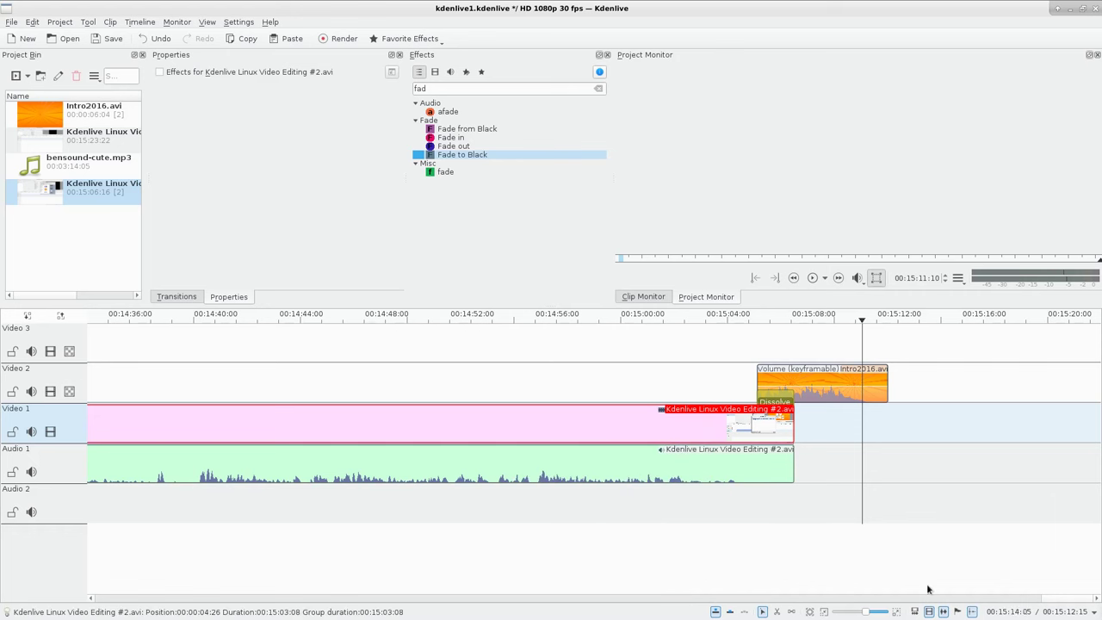
left_click_drag(1050, 599, 455, 599)
left_click_drag(348, 376, 404, 369)
key("space")
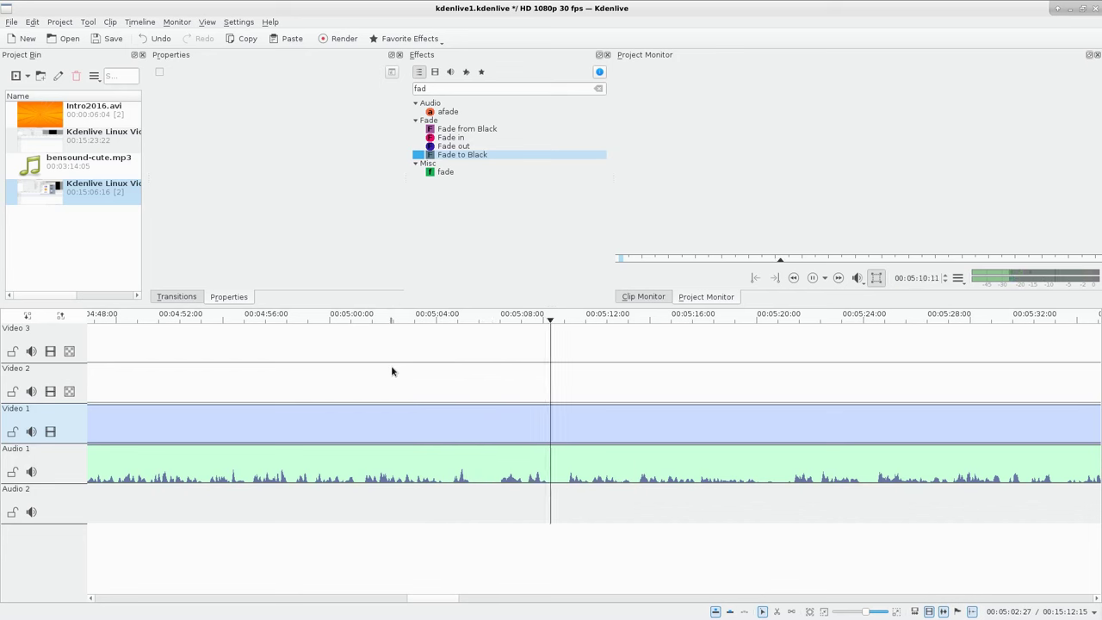
Step: Replay from slightly earlier, stop at 00:05:06:15, and zoom the timeline out
left_click(392, 372)
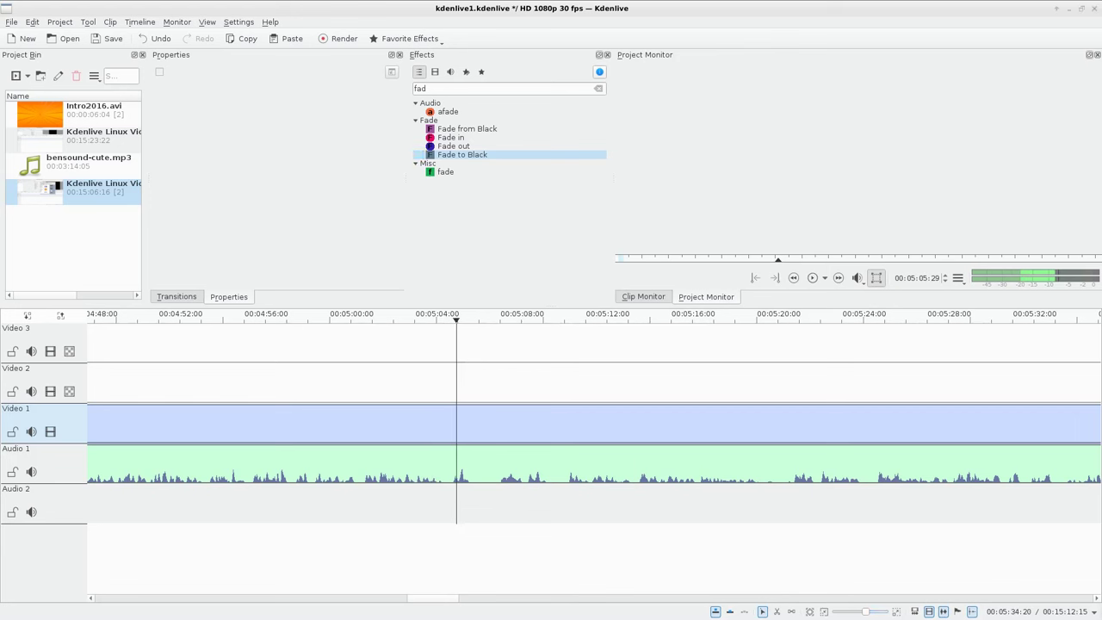
key("space")
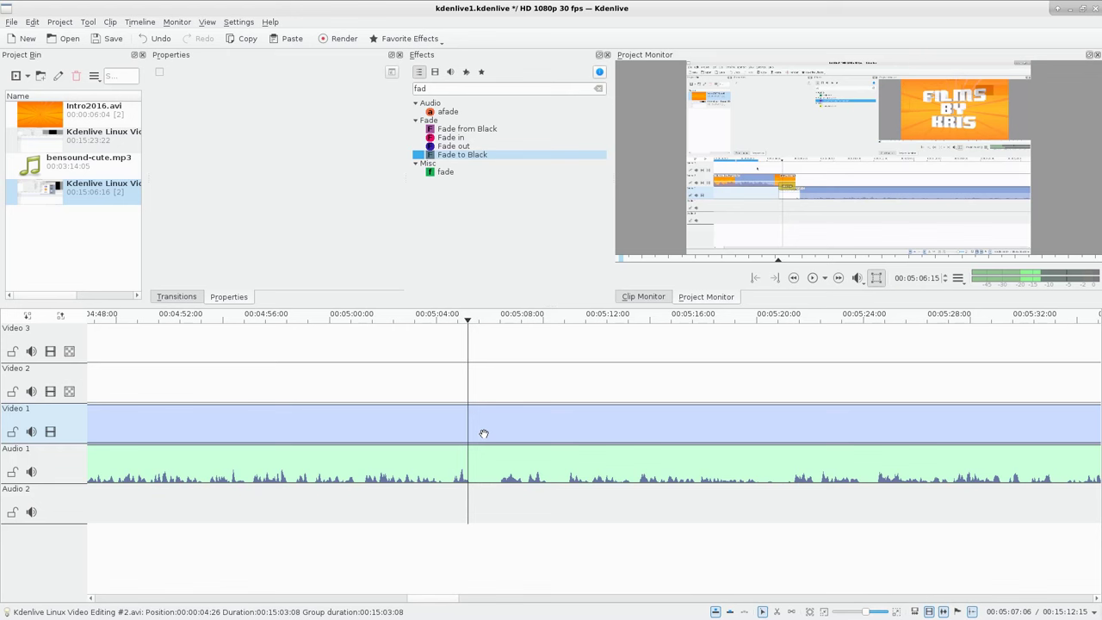
scroll(486, 451, "down", 5)
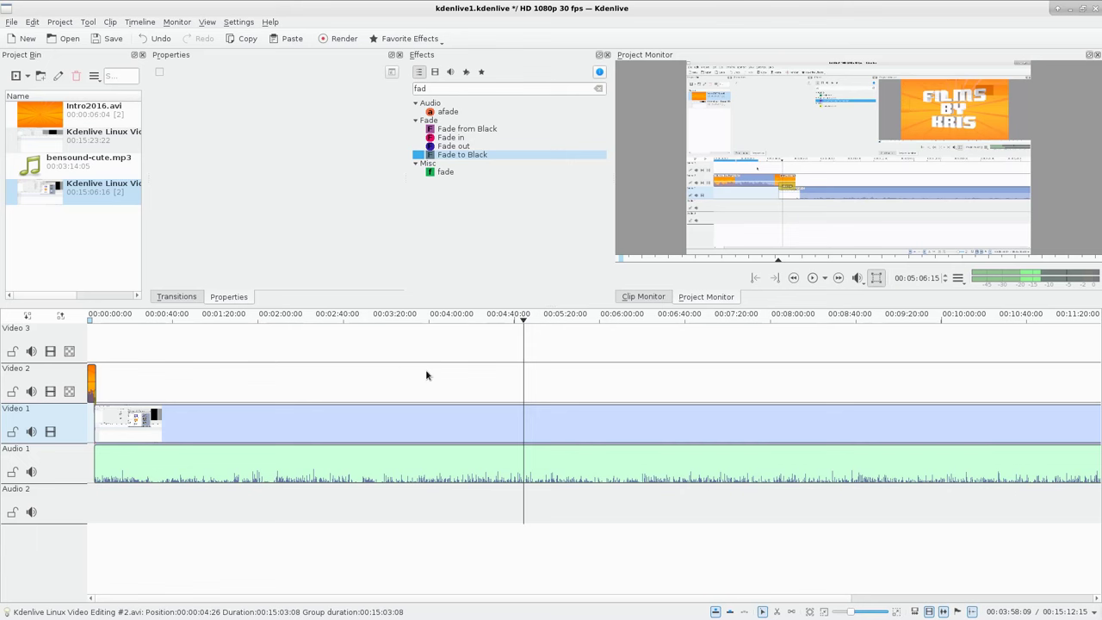
left_click(344, 39)
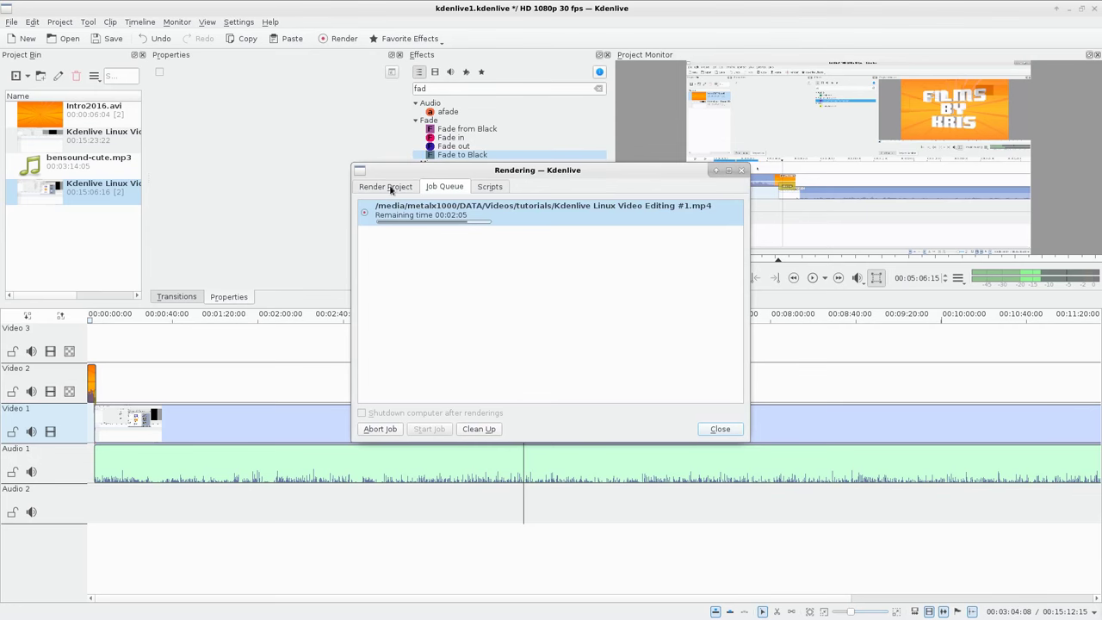
left_click(389, 186)
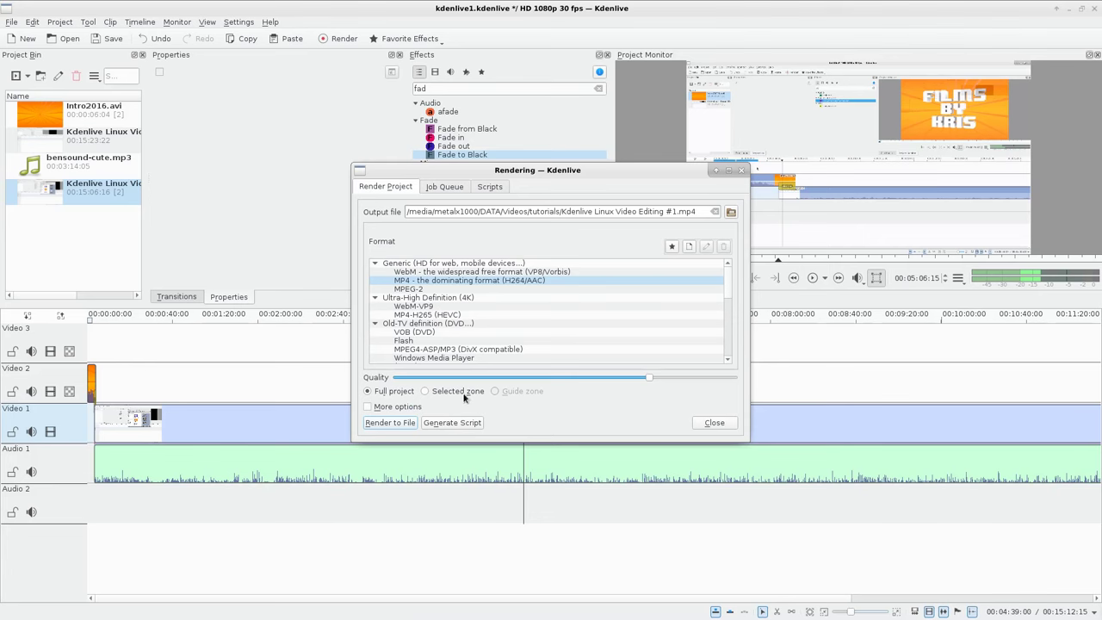
left_click(715, 423)
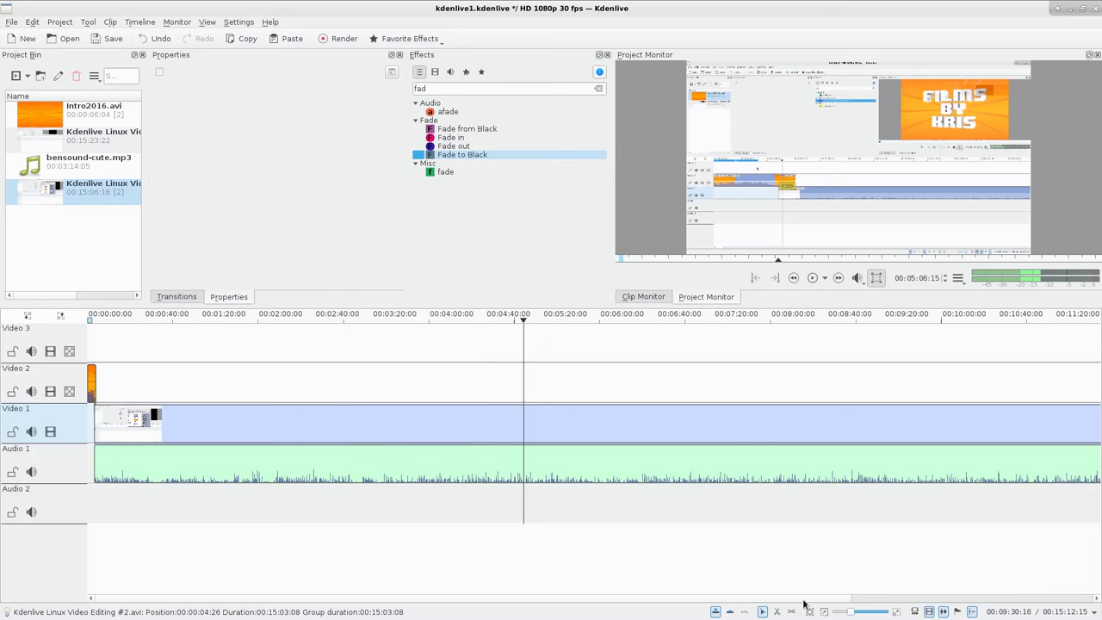
Step: Mark a zone from about 2 to 7 seconds and set the render to Selected zone
left_click(117, 342)
scroll(119, 342, "up", 4)
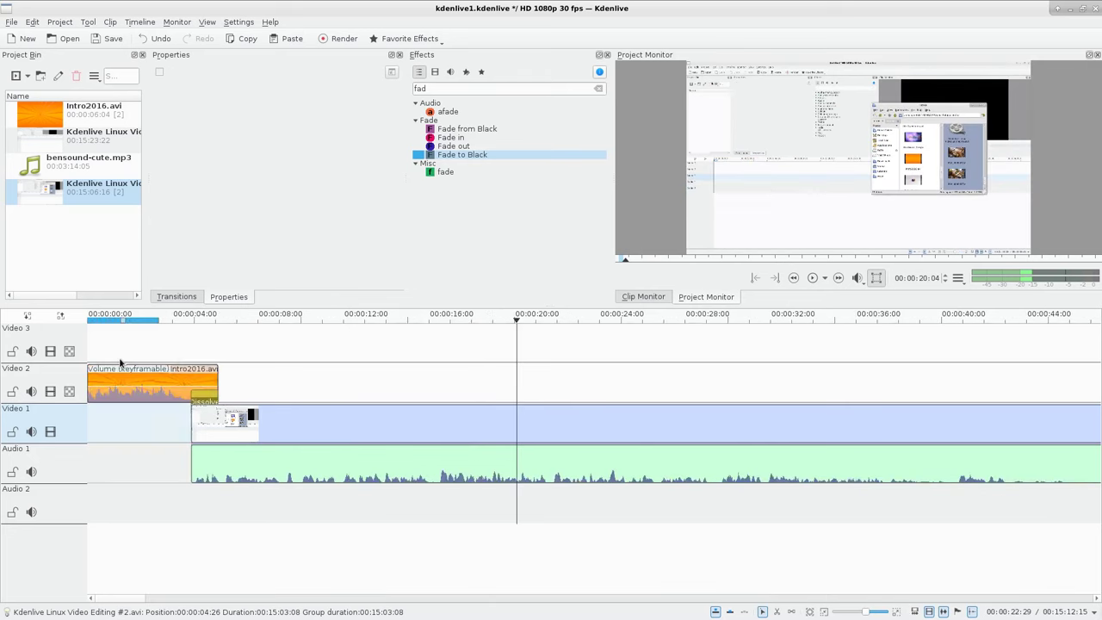
left_click_drag(122, 321, 206, 349)
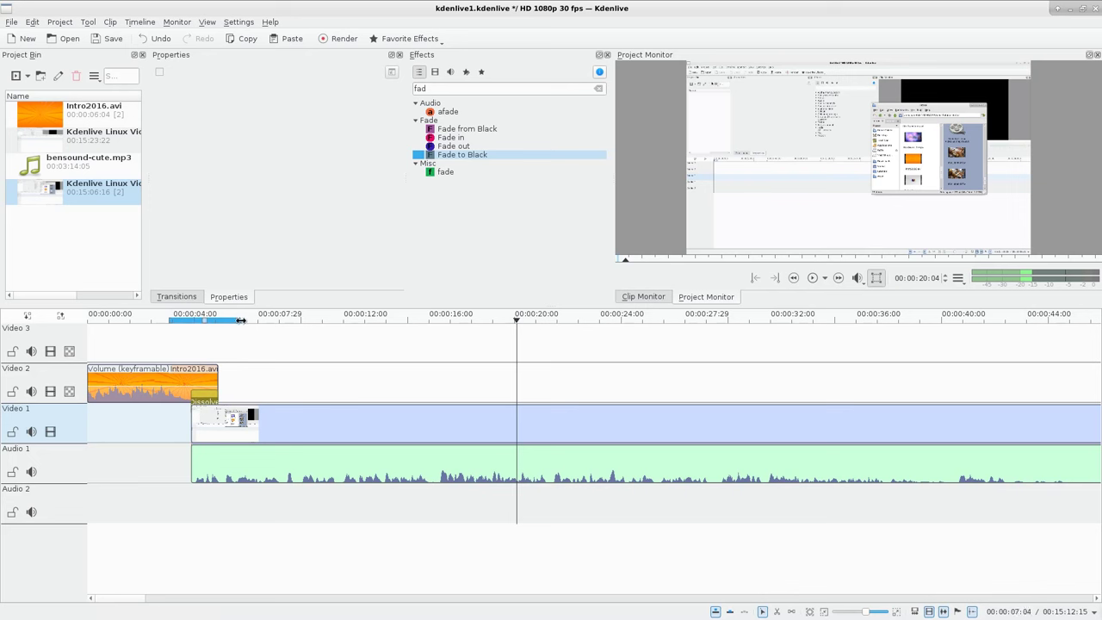
left_click_drag(241, 320, 415, 320)
left_click_drag(169, 320, 126, 320)
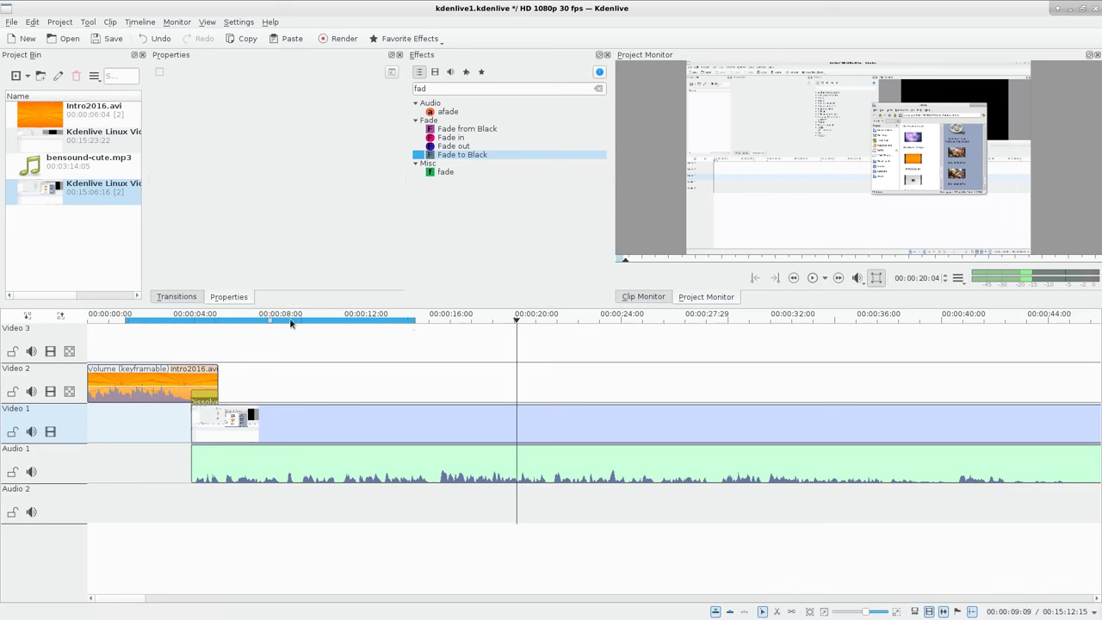
left_click_drag(415, 320, 285, 319)
left_click_drag(126, 320, 145, 319)
left_click(345, 38)
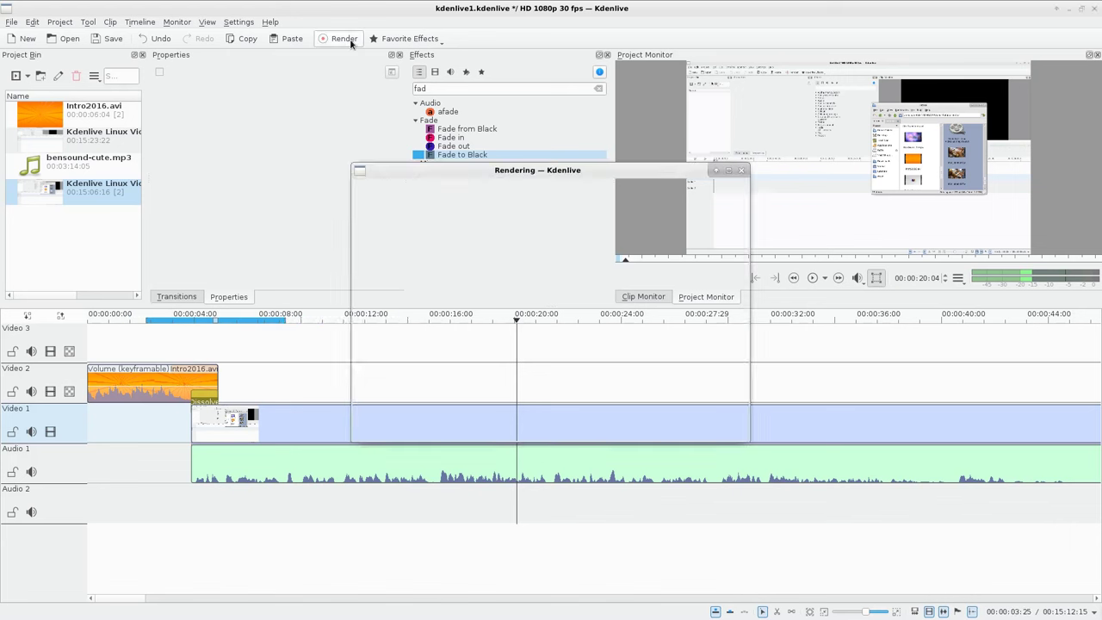
left_click(425, 391)
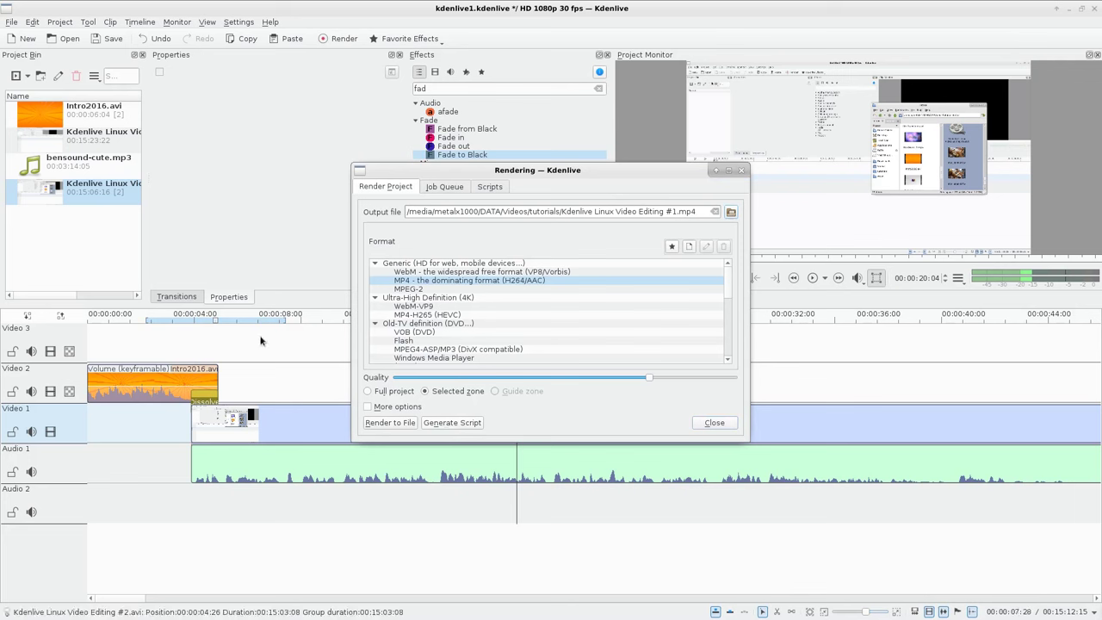
Step: Switch the render back to Full project and close the render settings
left_click(368, 393)
left_click(730, 424)
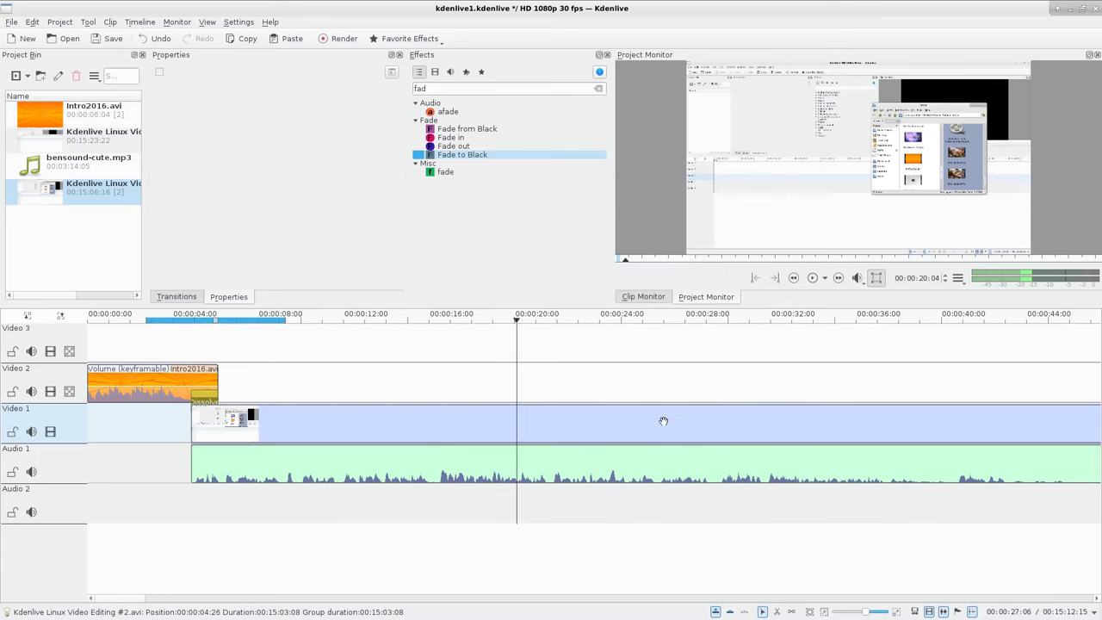
scroll(648, 408, "down", 5)
scroll(648, 408, "down", 3)
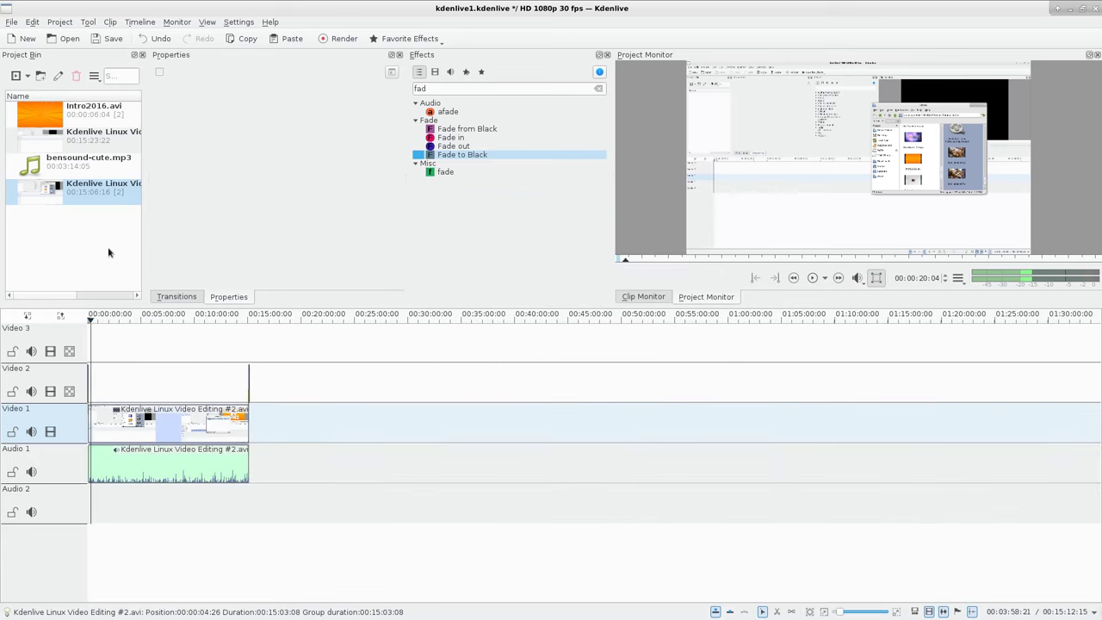
Step: Add Kdenlive Linux Video Editing #1.avi to Video 2, delete it, and fit the project to the timeline
left_click_drag(71, 151, 936, 397)
scroll(195, 409, "up", 3)
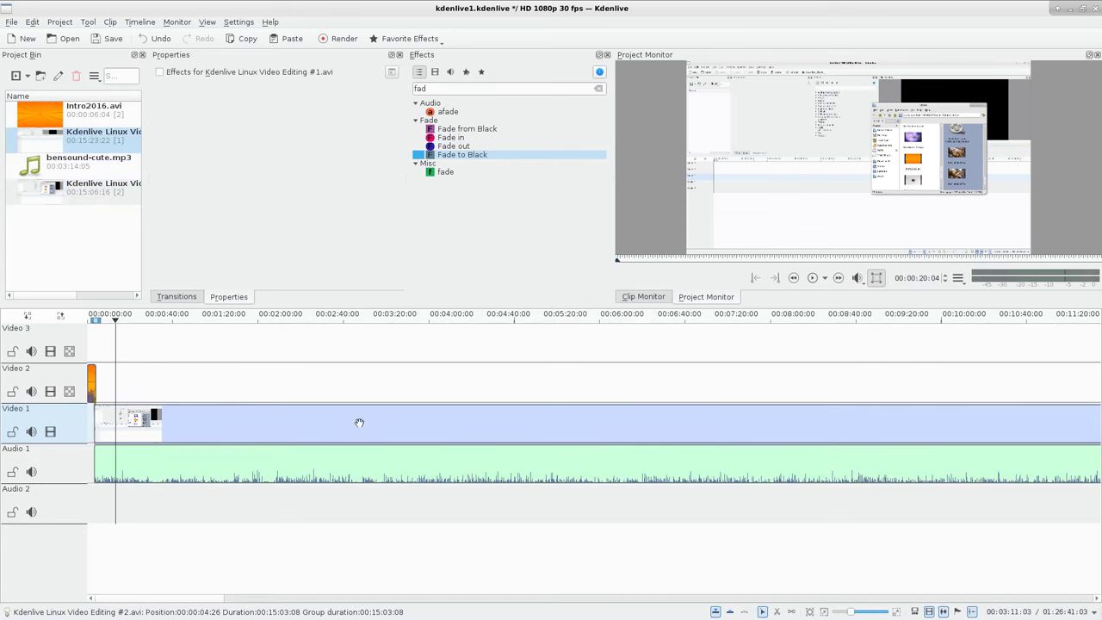
scroll(626, 428, "down", 3)
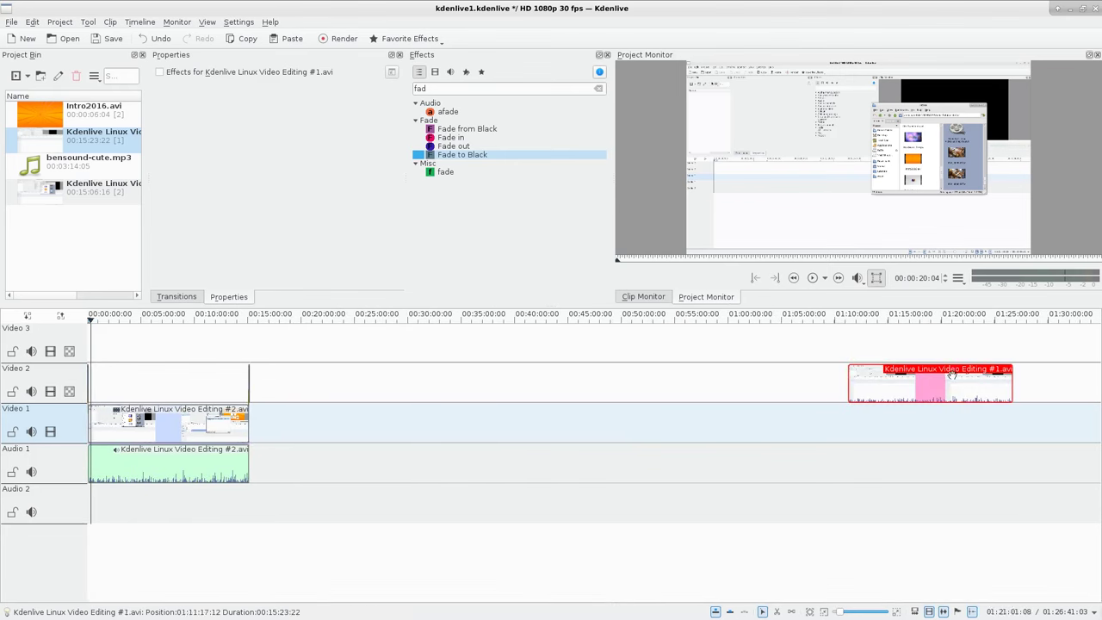
key("Delete")
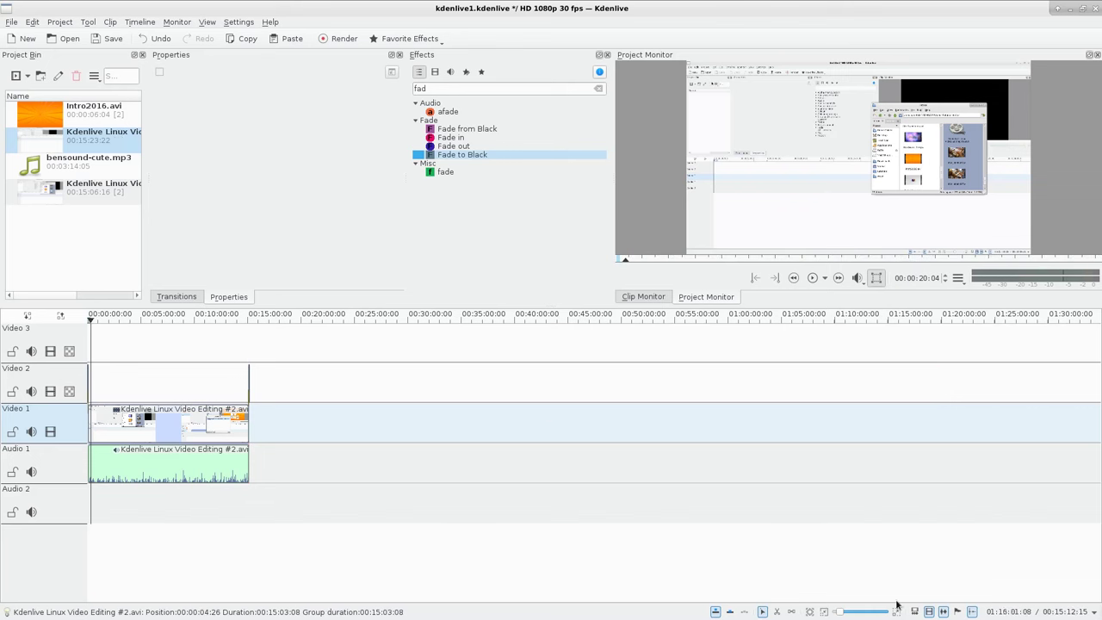
left_click(810, 613)
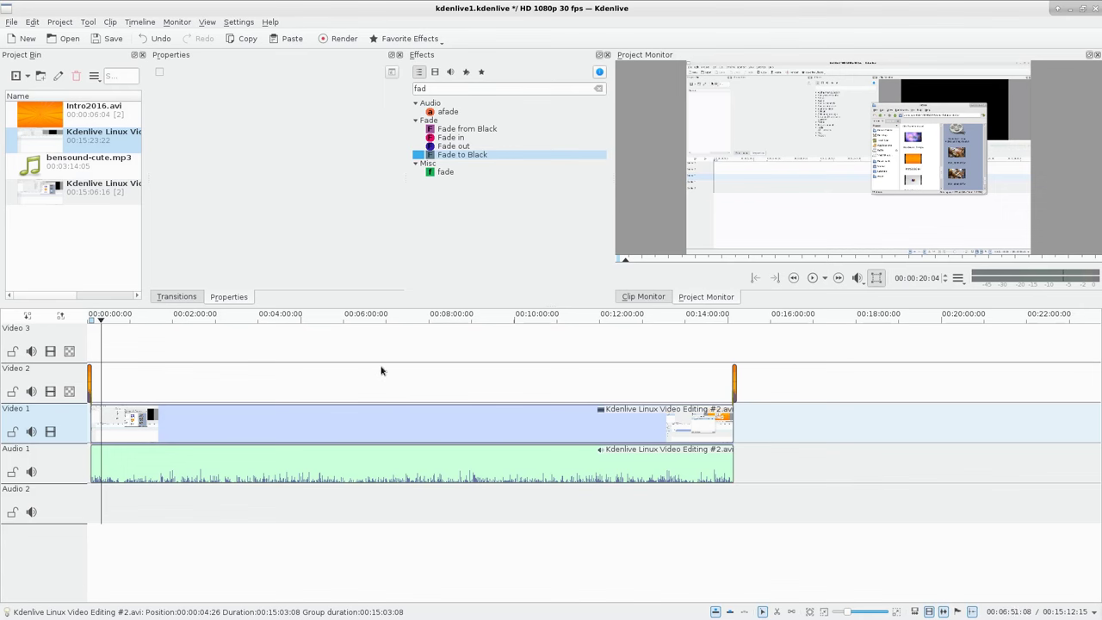
Step: Show More options in the render dialog, keeping 2 encoding threads and rescaling off
left_click(337, 39)
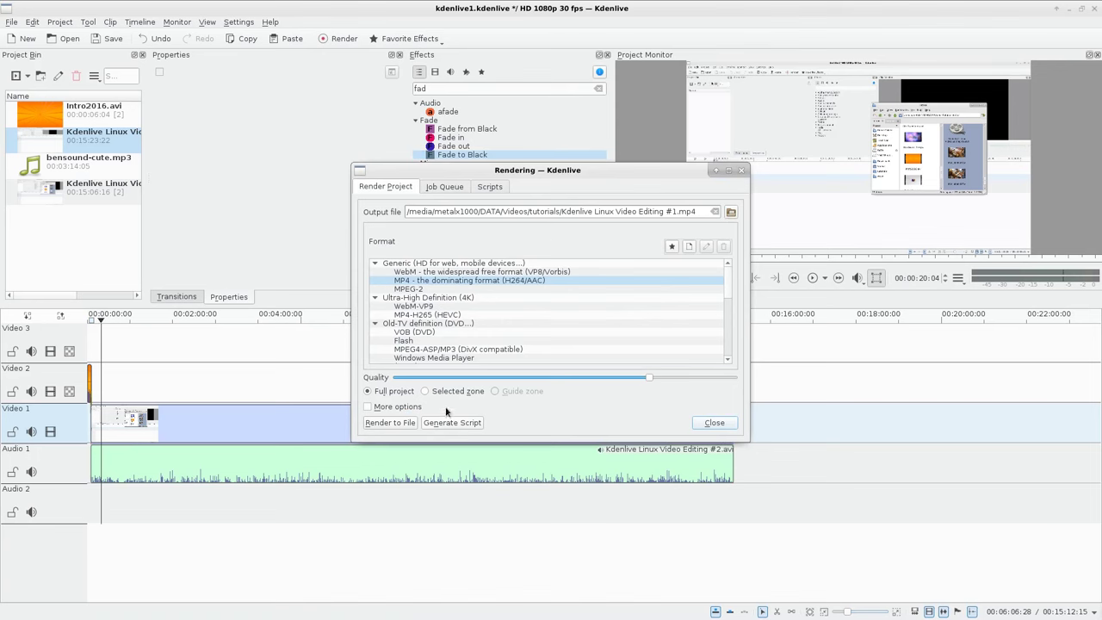
left_click(390, 410)
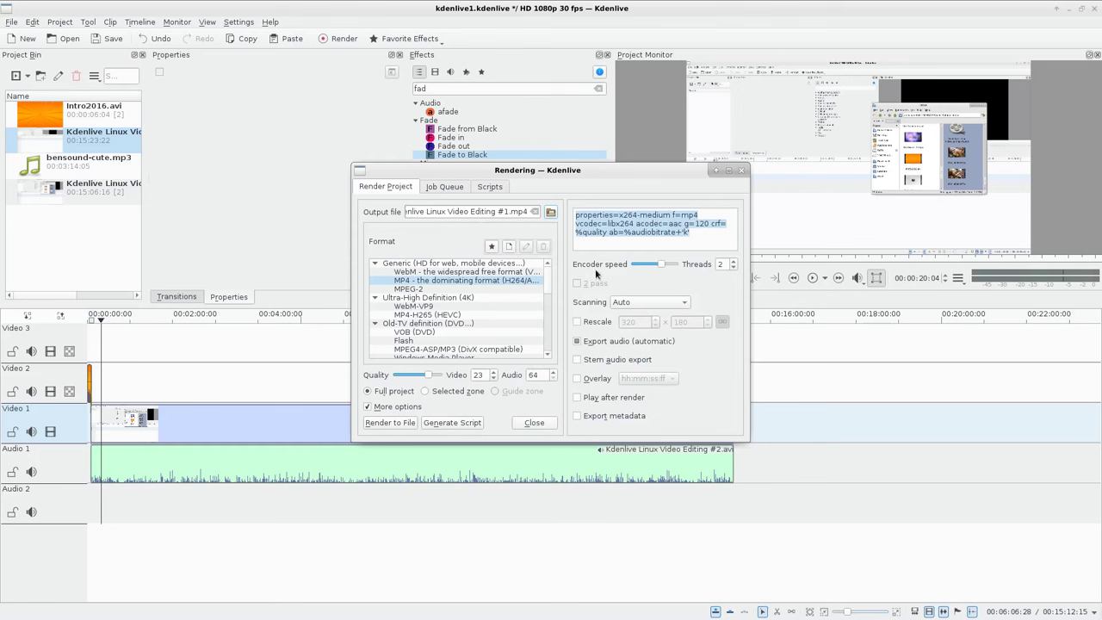
left_click(733, 265)
left_click(733, 271)
left_click(577, 321)
left_click(578, 321)
left_click(577, 379)
left_click(663, 379)
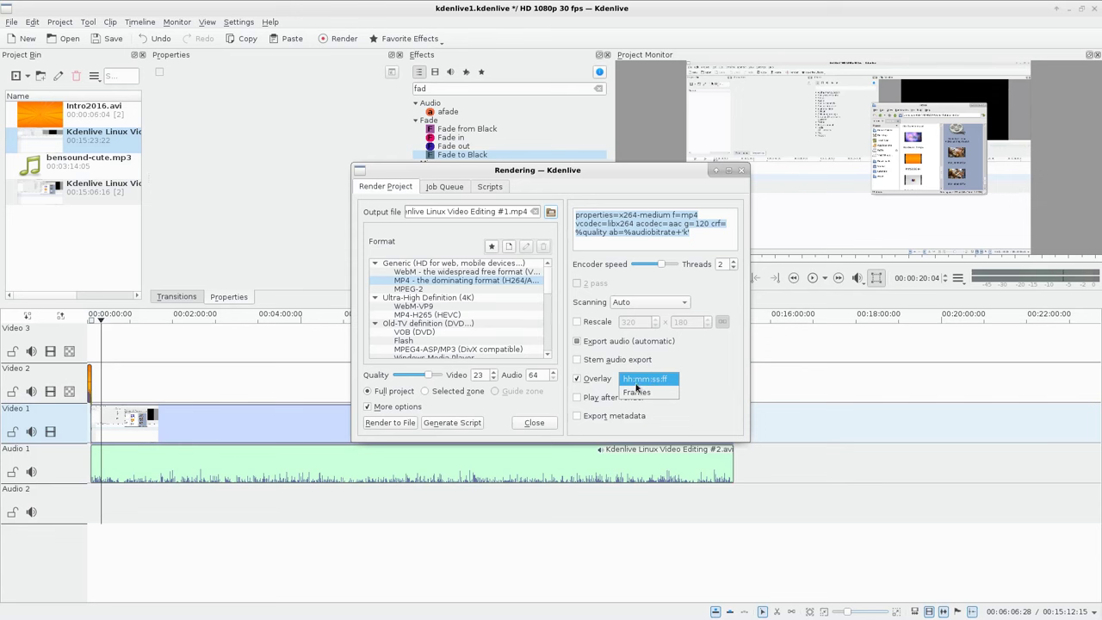
left_click(579, 380)
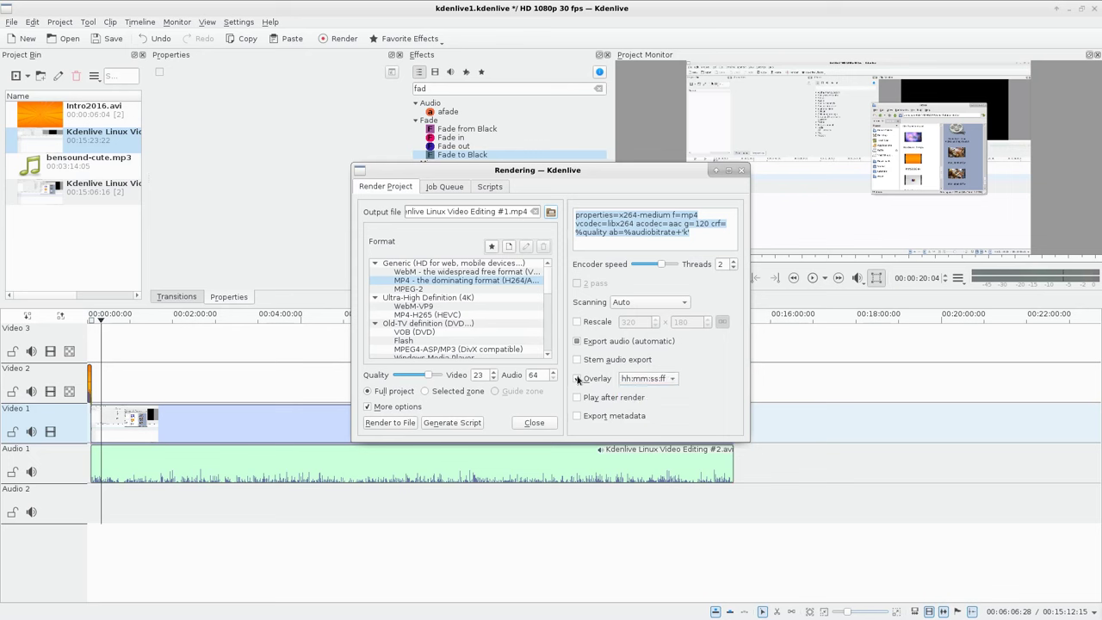
left_click(578, 379)
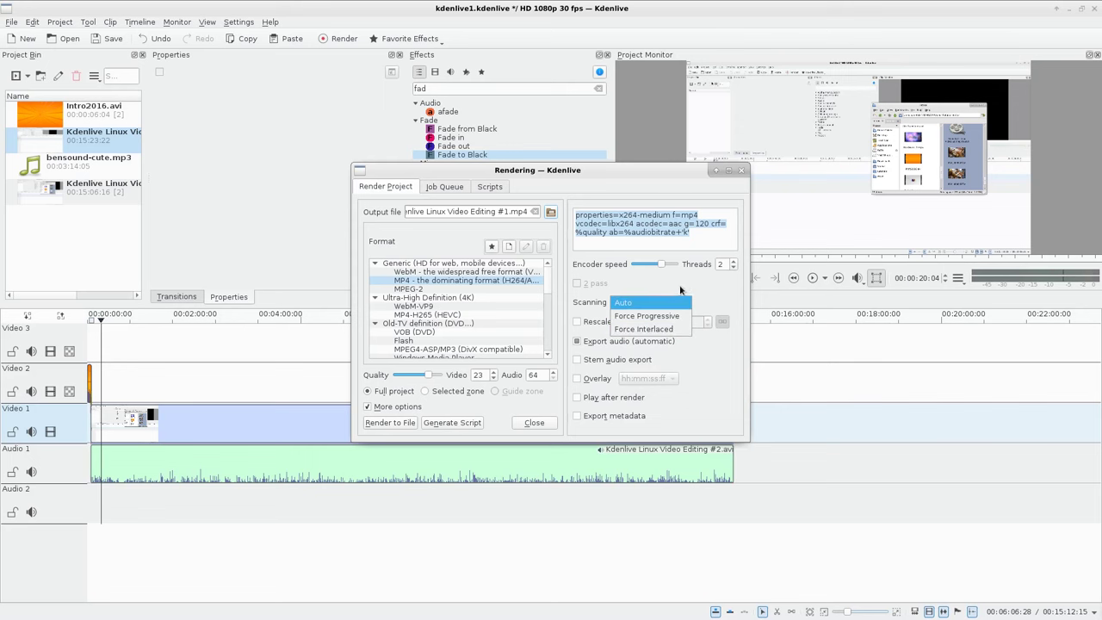
left_click(716, 291)
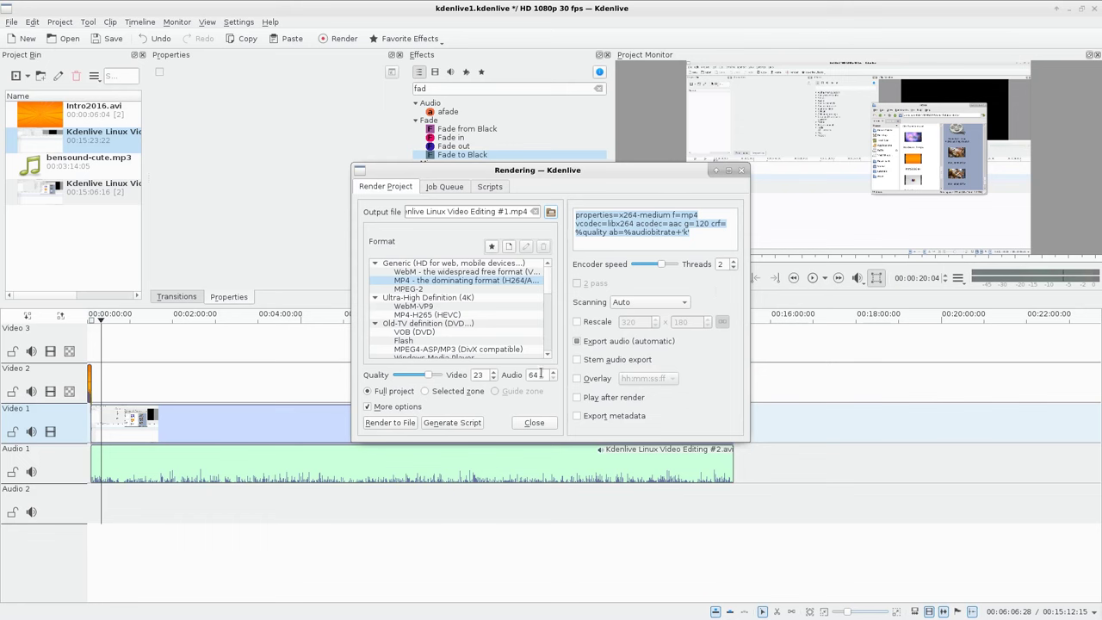
Step: Render the project to MP4 as 'Kdenlive Linux Video Editing #2.mp4' instead of overwriting the #1 file
left_click(450, 190)
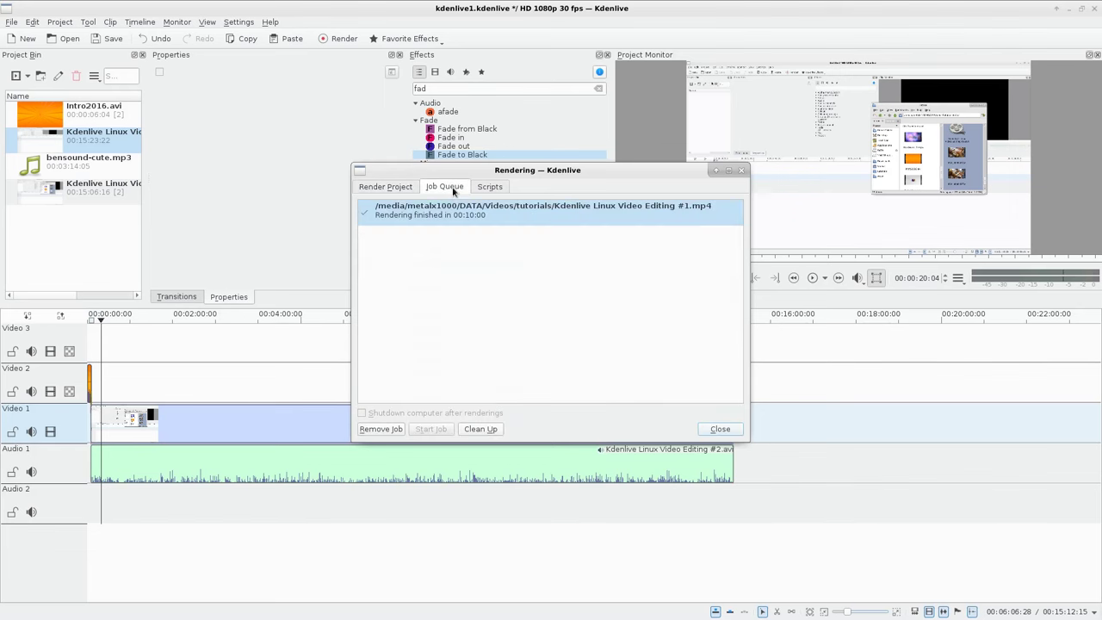
left_click(399, 188)
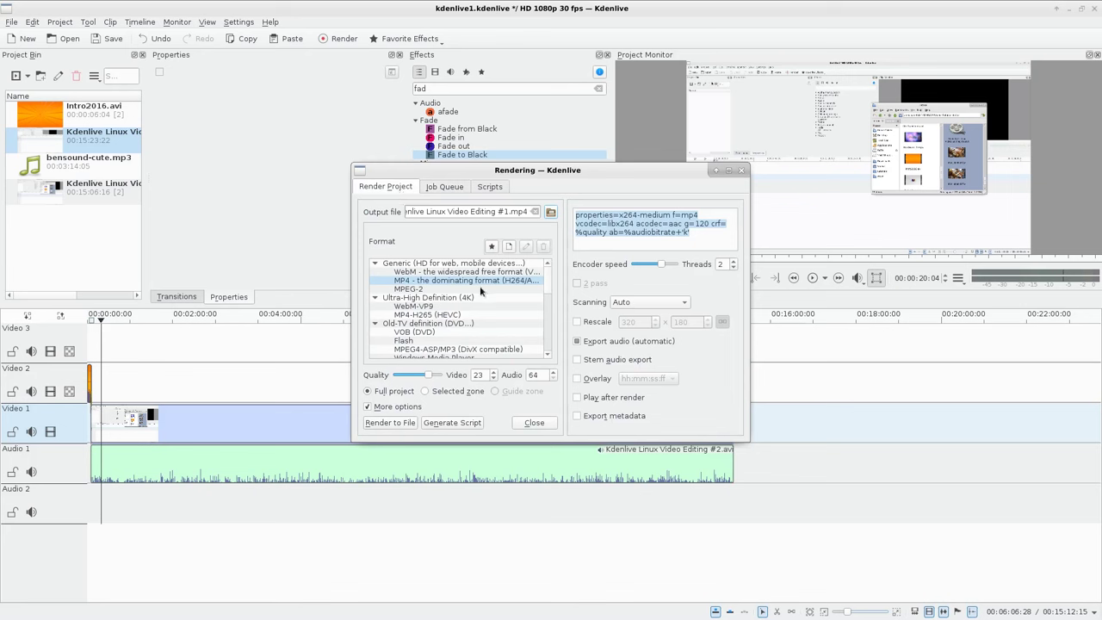
left_click(408, 282)
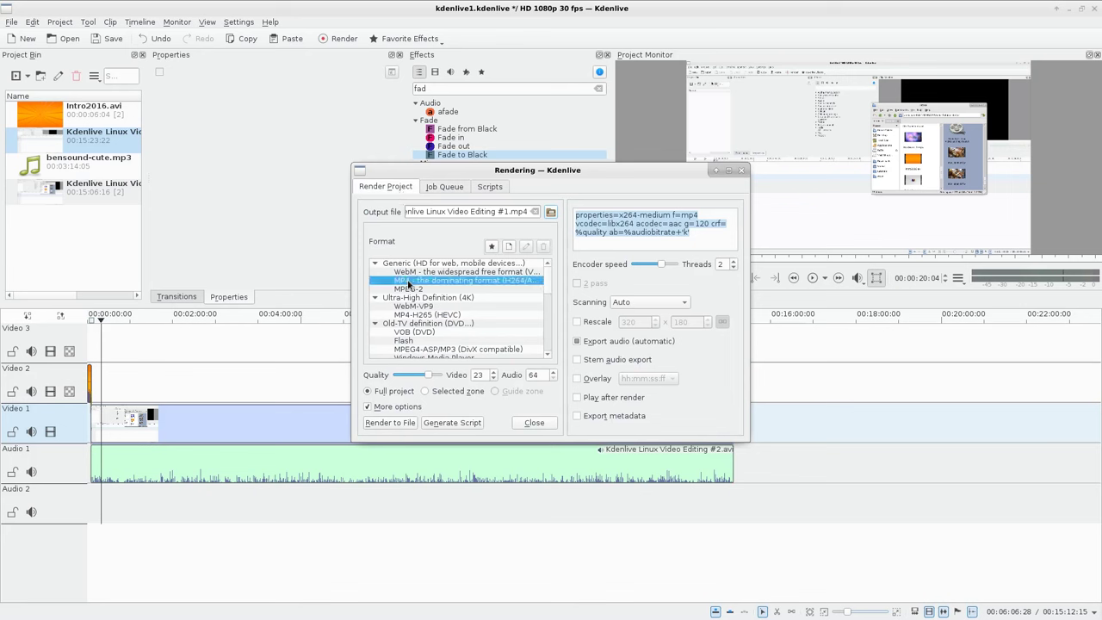
left_click(405, 421)
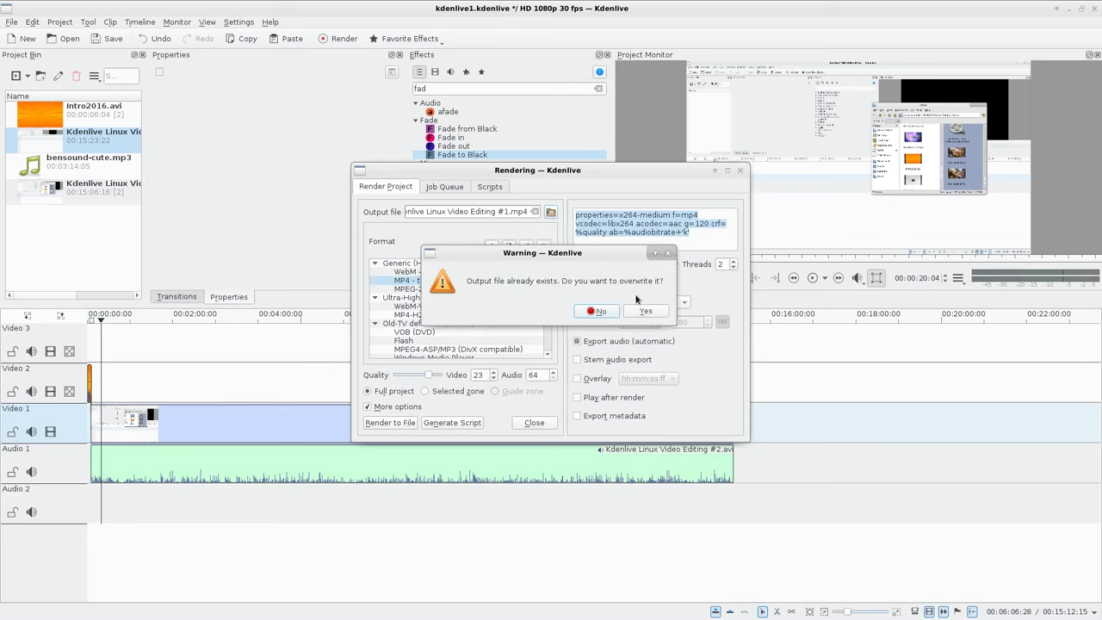
left_click(601, 314)
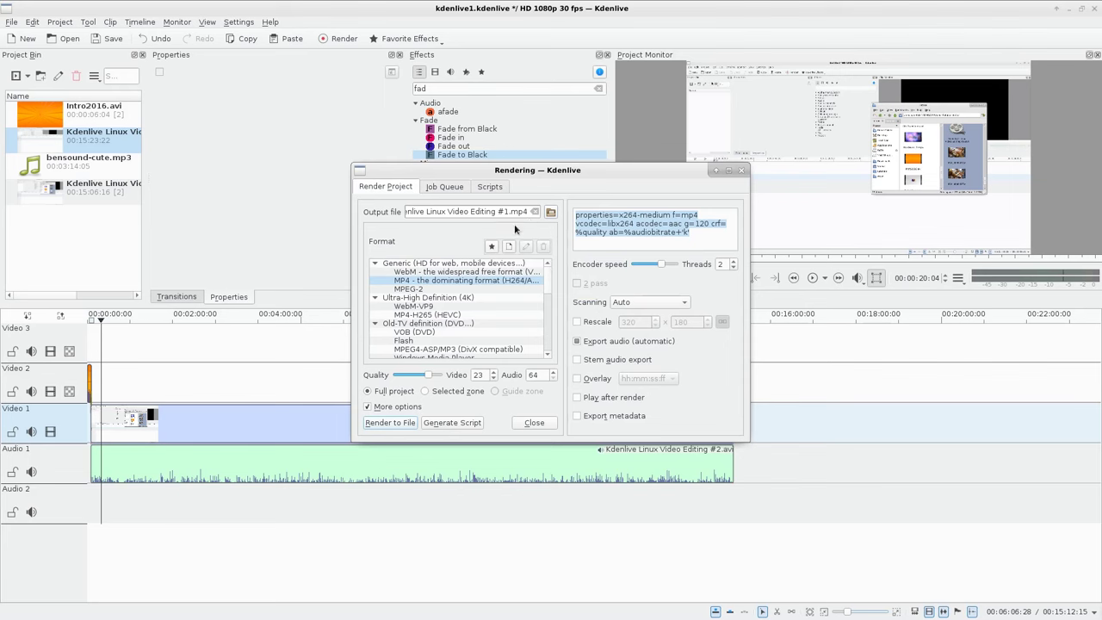
type("2")
left_click(381, 422)
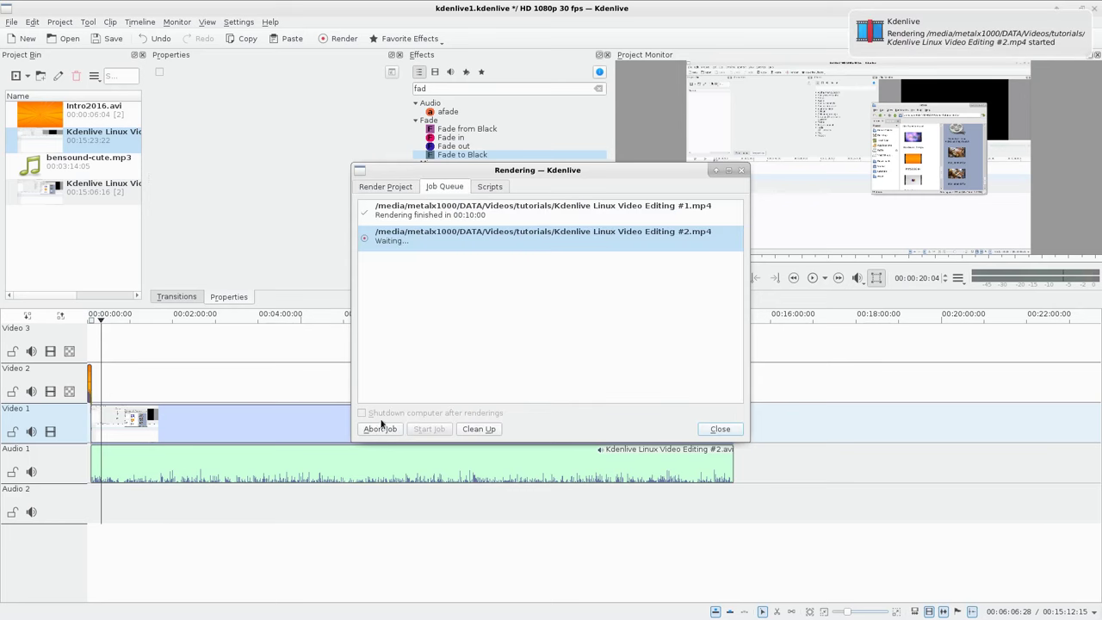
left_click(397, 187)
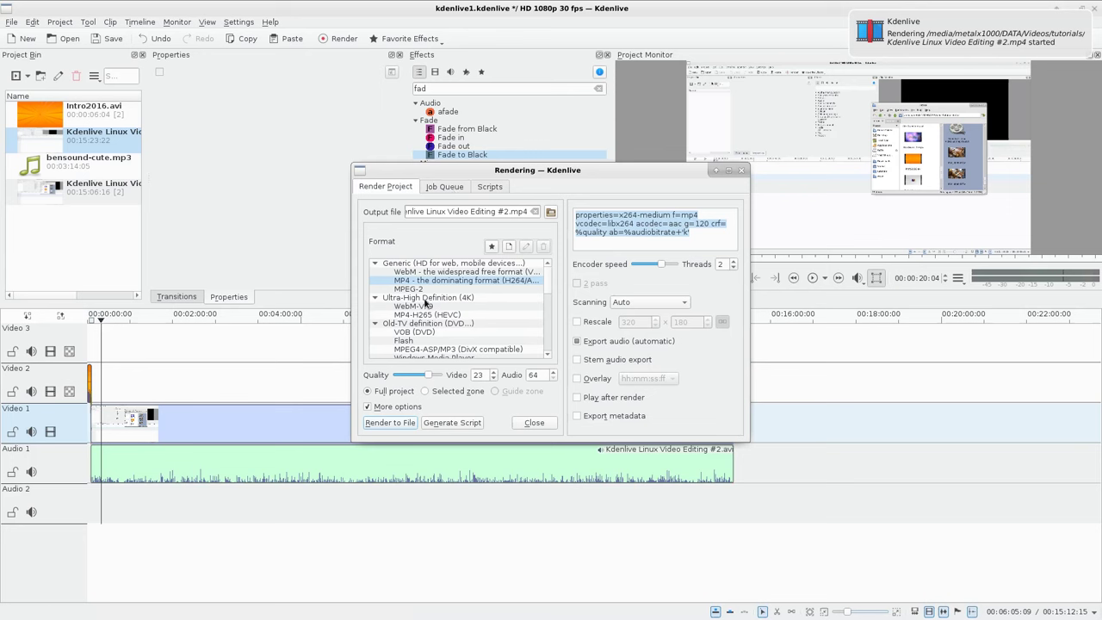
Step: Start generating a render script and browse for where to save it
scroll(426, 304, "down", 3)
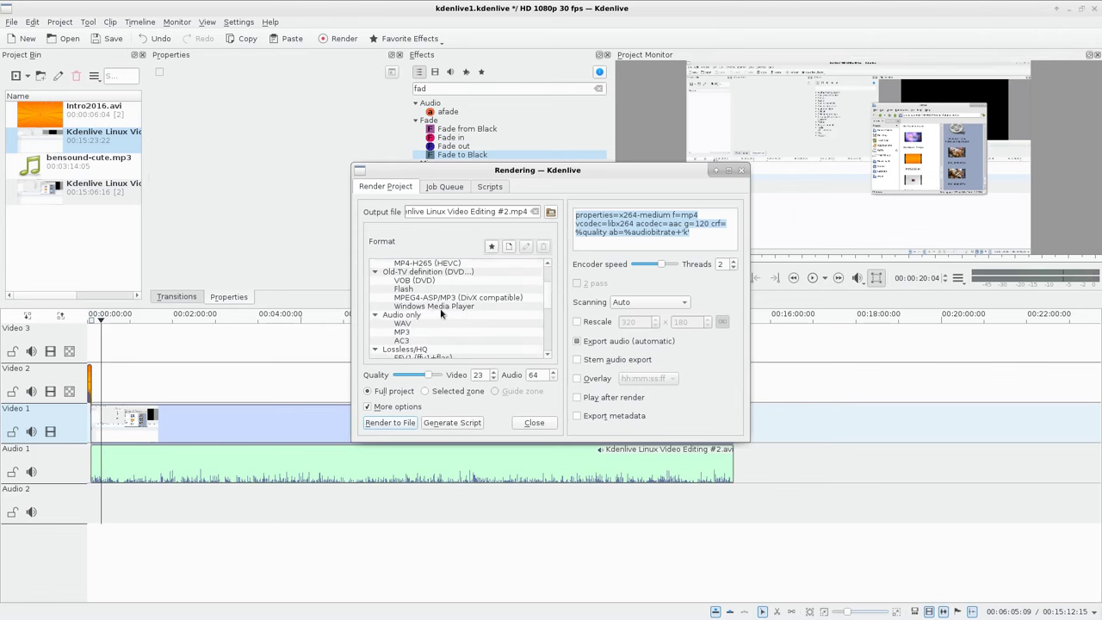
left_click(448, 423)
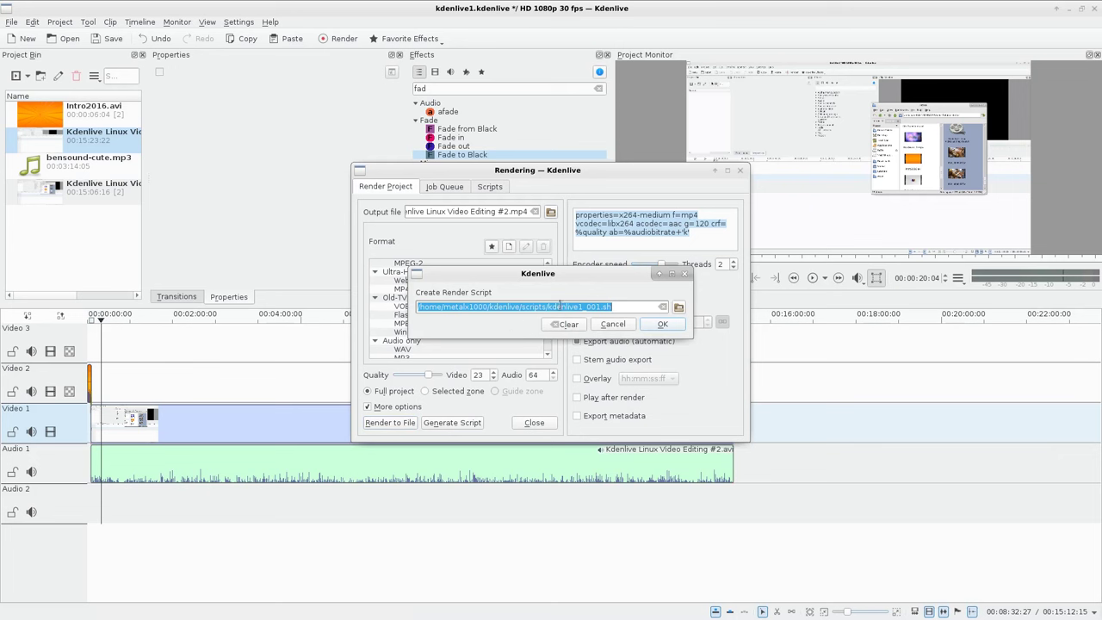
left_click(545, 307)
left_click_drag(547, 307, 397, 297)
left_click(682, 307)
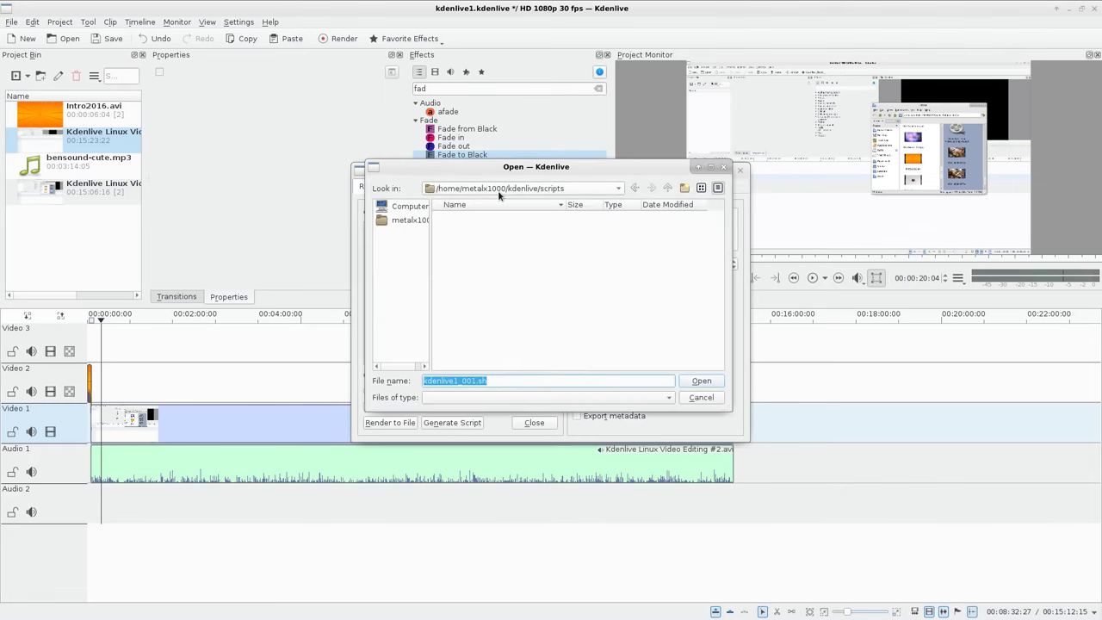
left_click(580, 190)
left_click(386, 175)
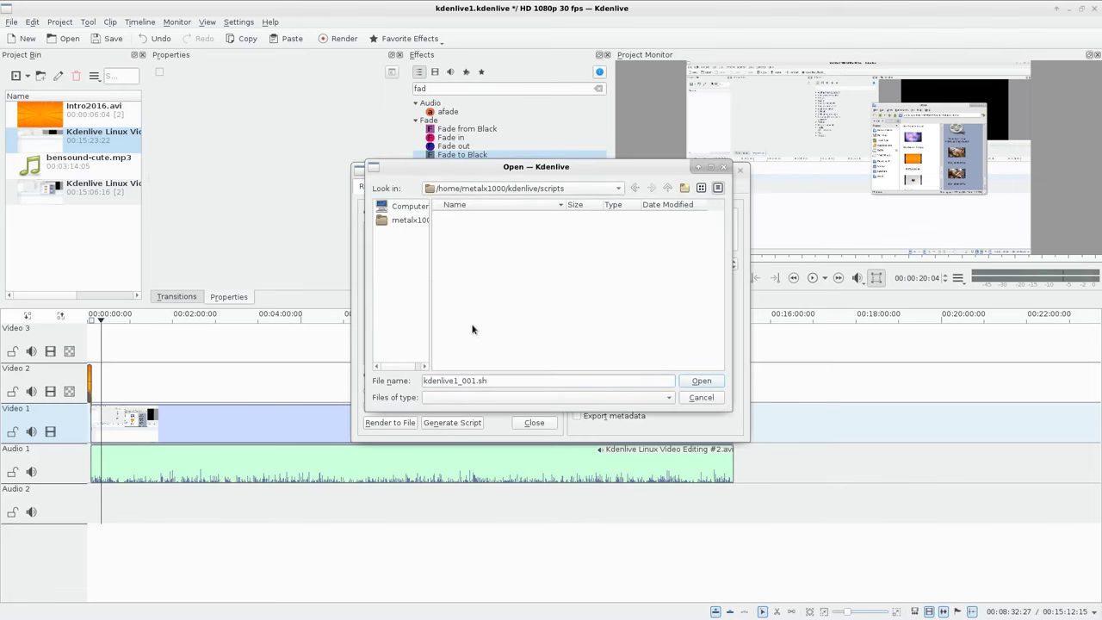
Step: Save the render script as /tmp/kl/video2.sh in a new kl folder and confirm
left_click_drag(500, 381, 323, 369)
type("/tmp/")
left_click(687, 190)
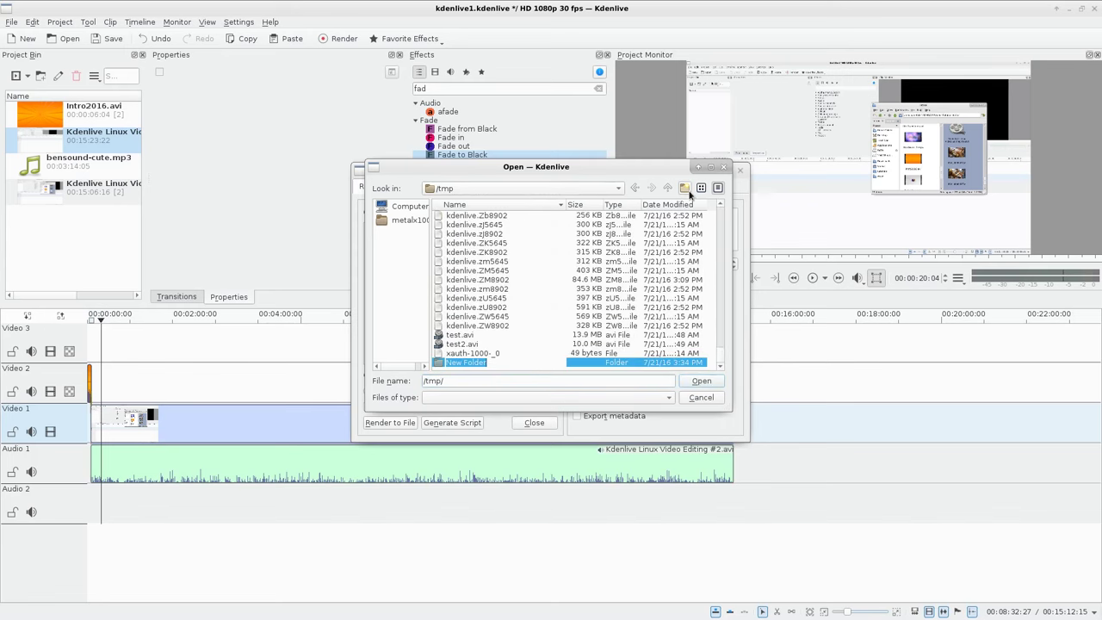
type("kl")
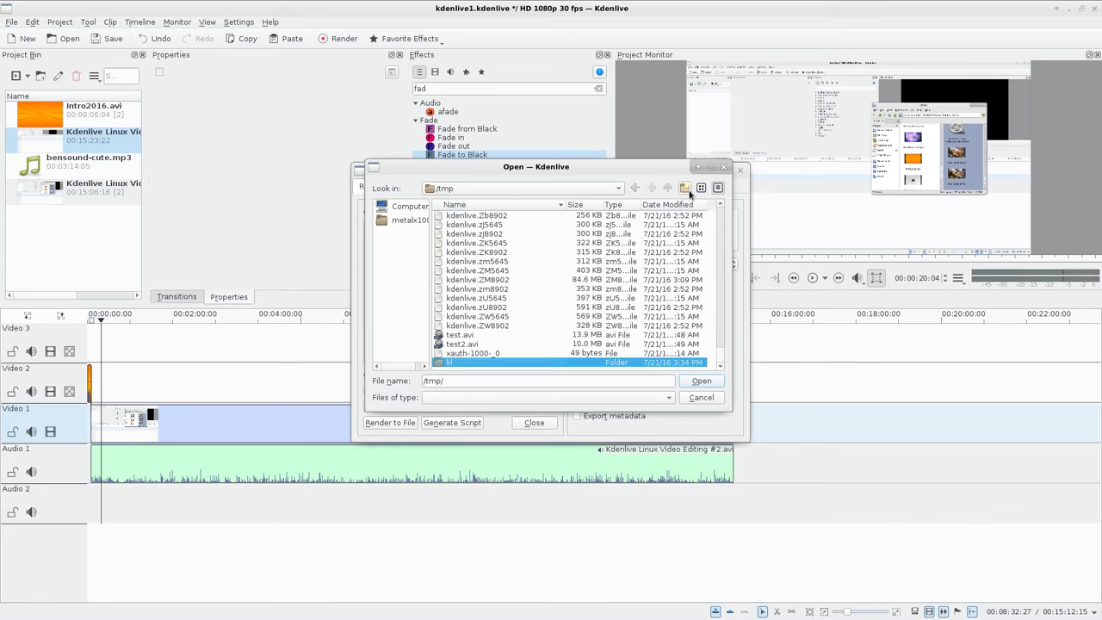
key("Return")
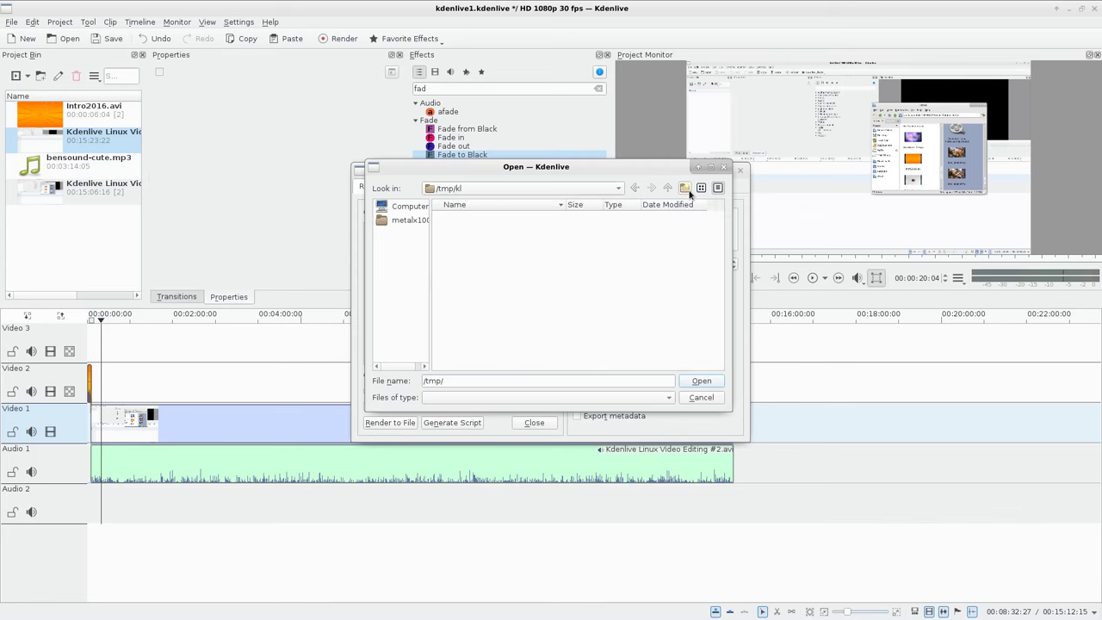
triple_click(581, 381)
type("video2")
left_click(700, 383)
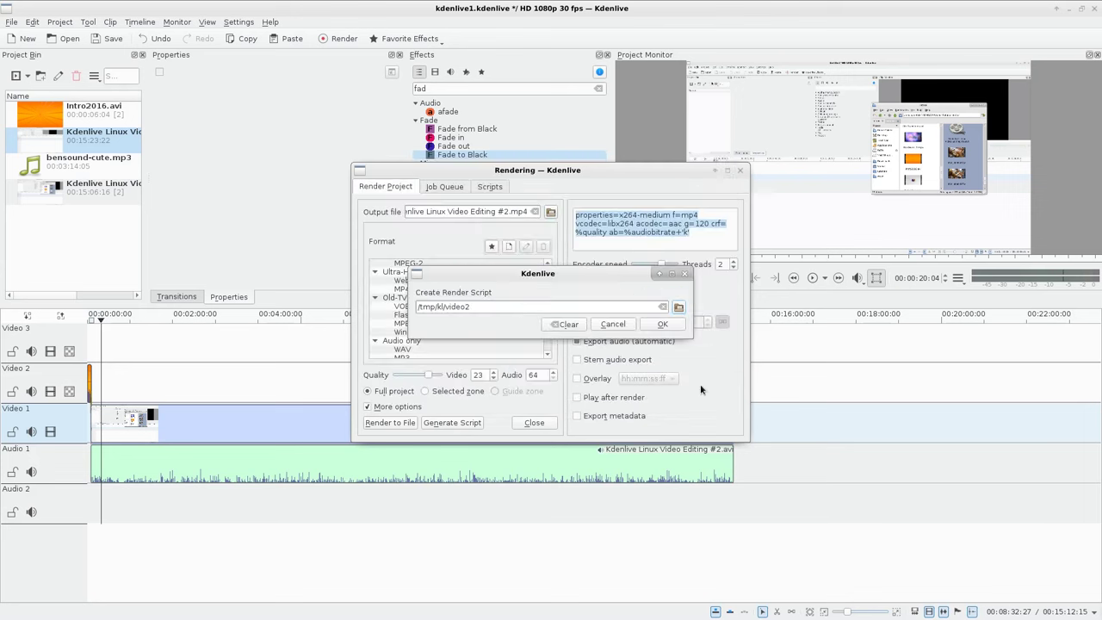
left_click(513, 310)
type(".sh")
left_click(662, 324)
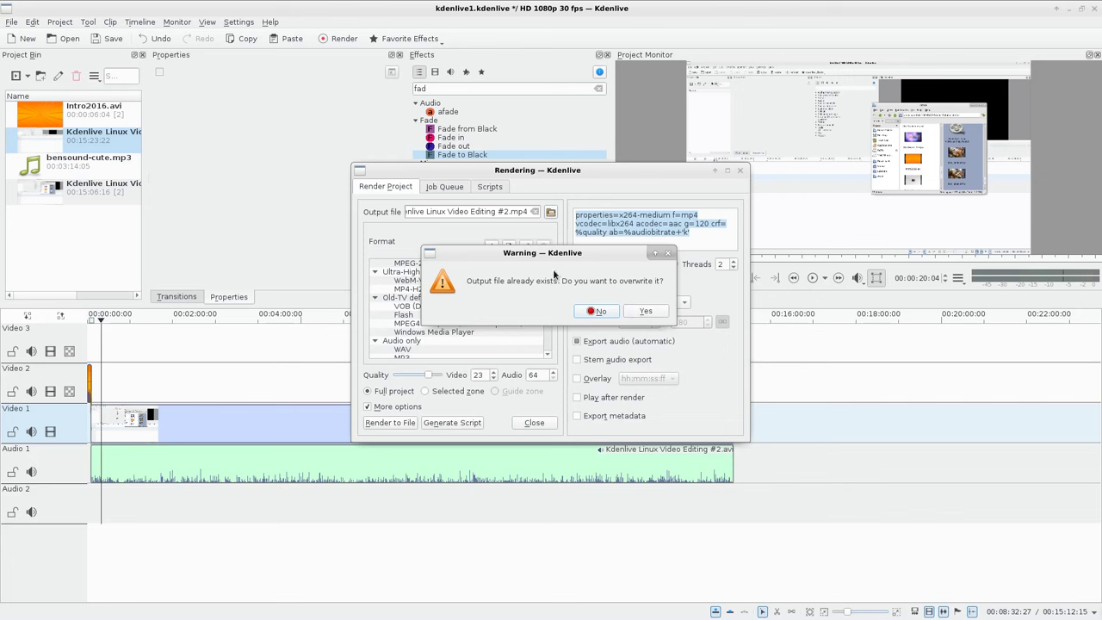
Step: Allow overwriting the output file, then check the job queue and the empty scripts list
left_click(631, 311)
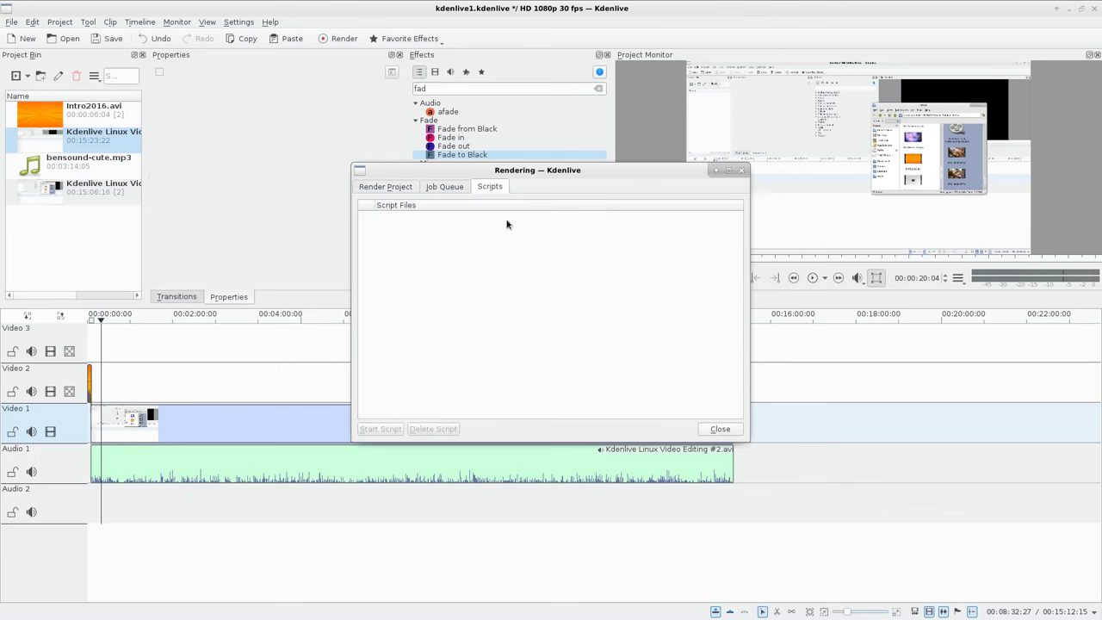
left_click(463, 190)
left_click(491, 189)
Step: Generate render script kdenlive1_001.sh at the default path, allowing overwrite, and review the queue and scripts
left_click(396, 183)
left_click(448, 424)
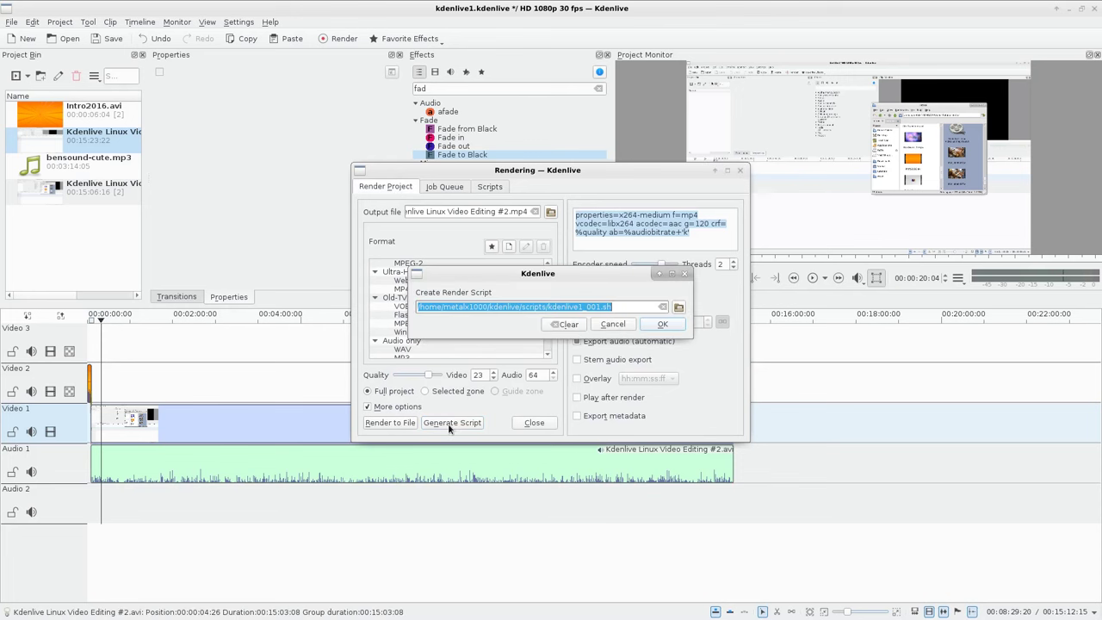
left_click(664, 325)
left_click(644, 312)
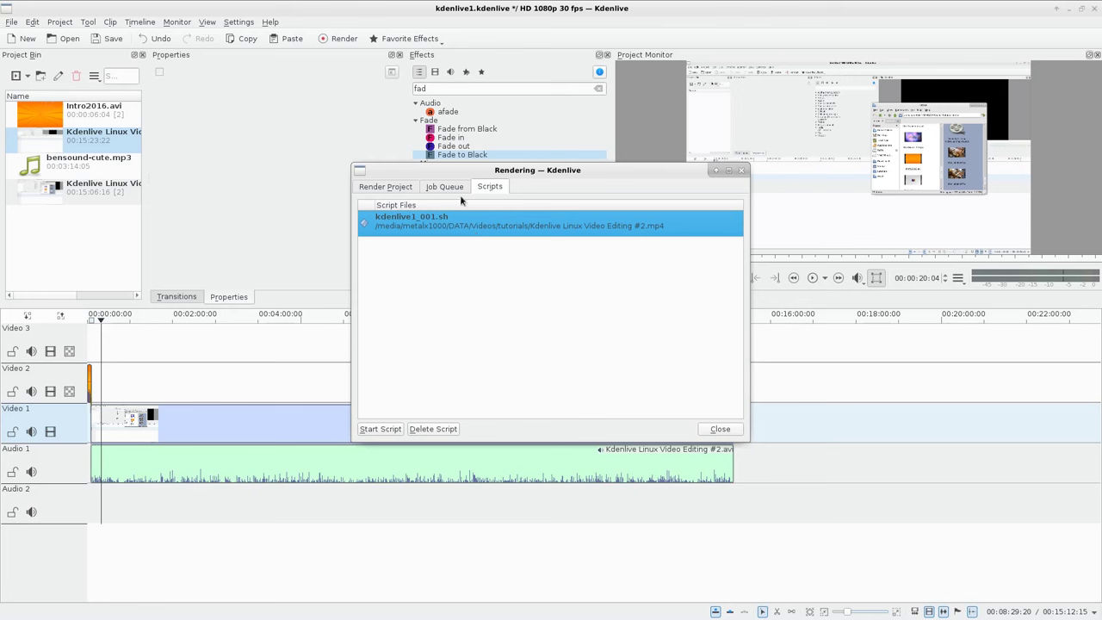
left_click(457, 191)
left_click(487, 190)
left_click(446, 188)
left_click(489, 187)
Step: Bring up the default render script path in Kdenlive so it can be copied
key("super+e")
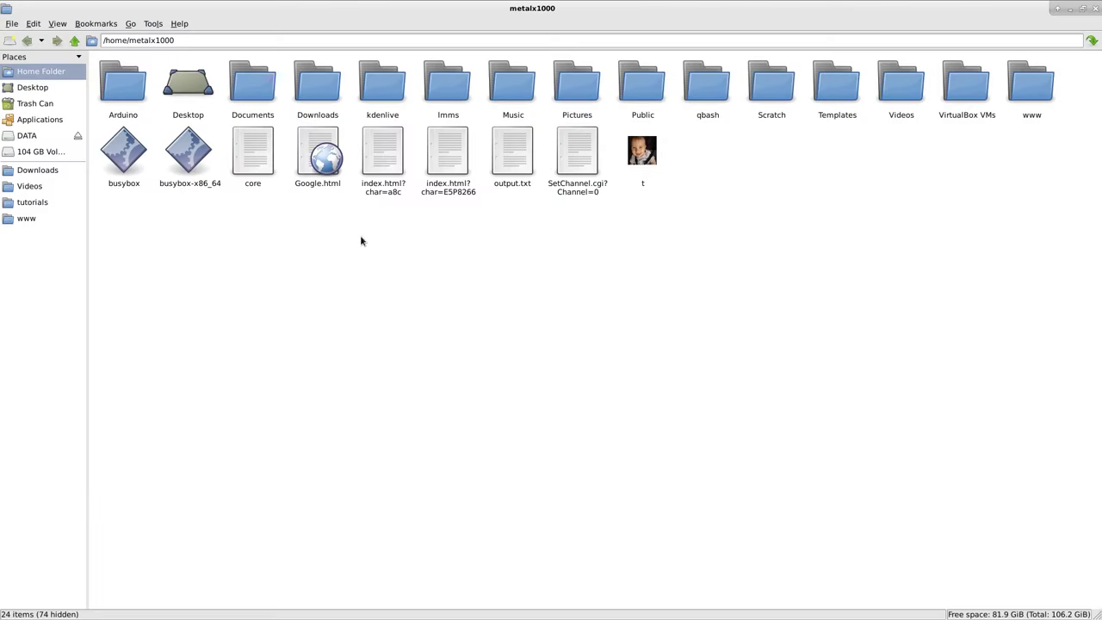
key("alt+F4")
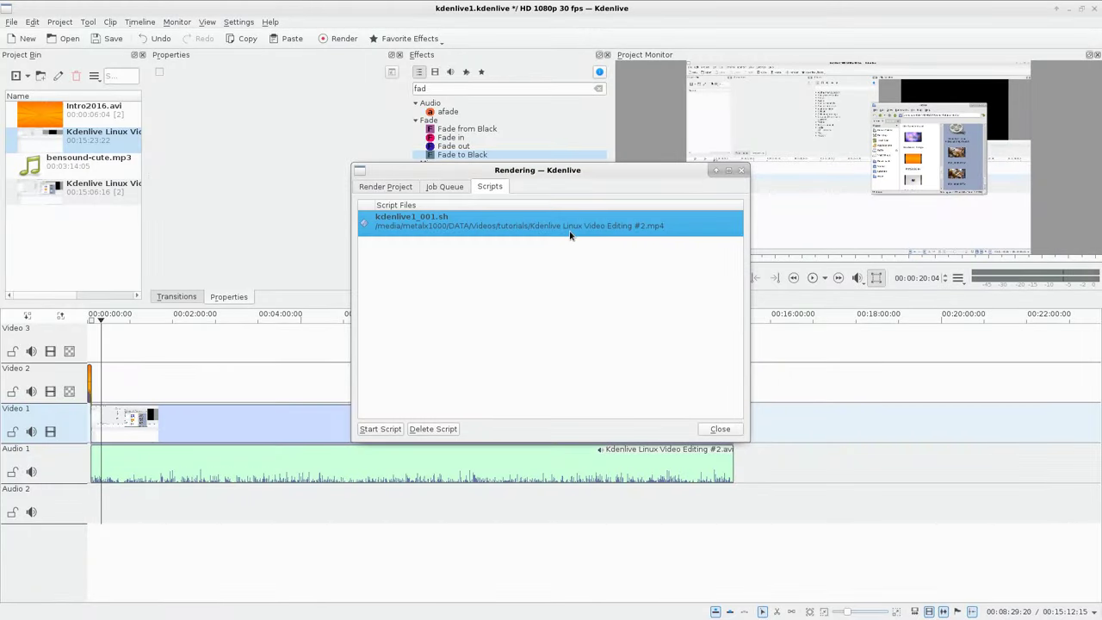
left_click(389, 188)
left_click(451, 422)
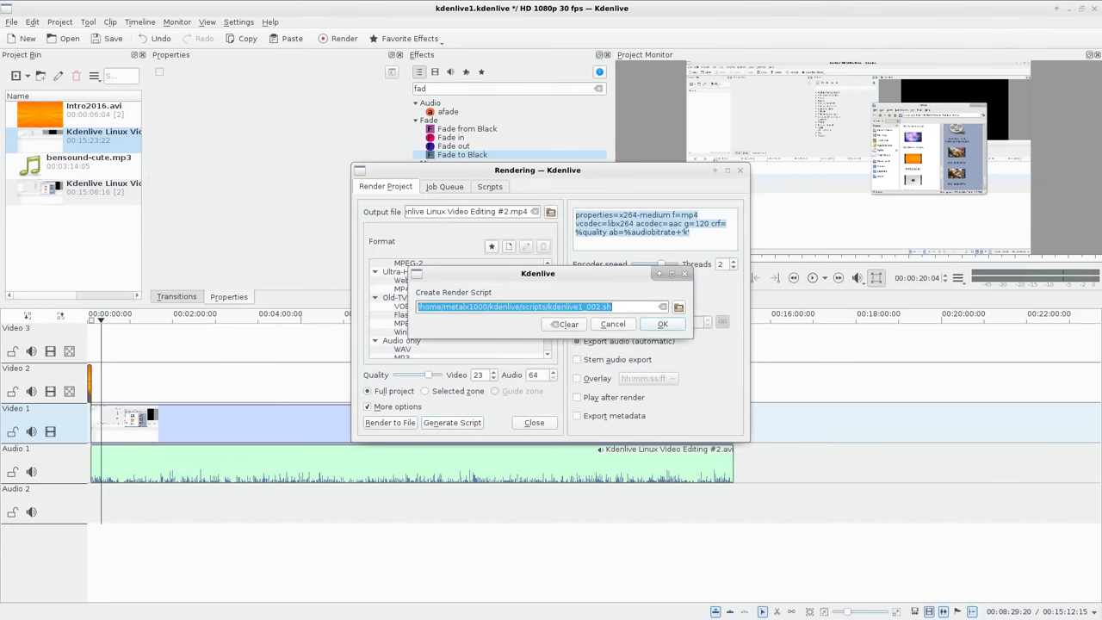
Step: In PCManFM, go to the kdenlive scripts folder using the pasted path minus the file name
key("alt+Tab")
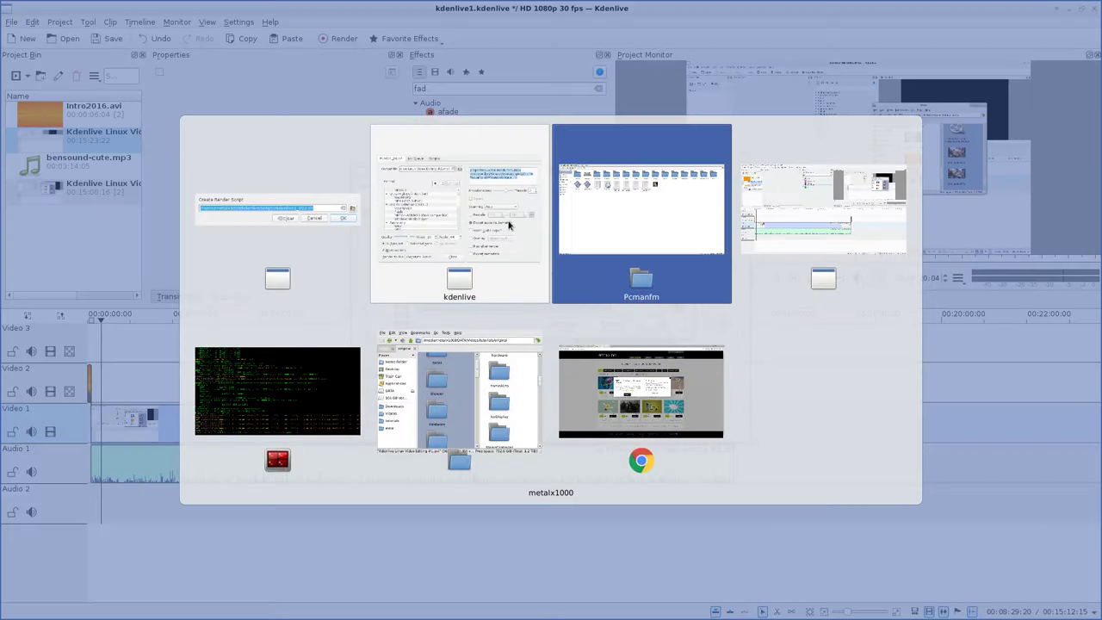
key("ctrl+l")
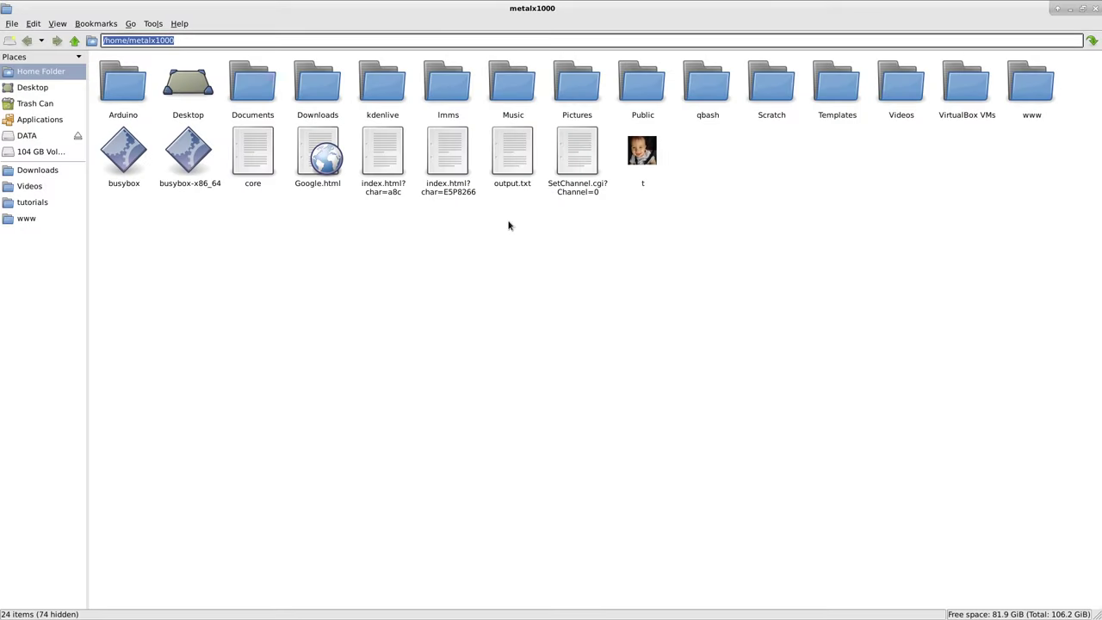
type("/home/metalx1000/kdenlive/scripts/kdenlive_001.sh")
key("BackSpace")
key("BackSpace")
key("BackSpace")
key("BackSpace")
key("BackSpace")
key("BackSpace")
key("BackSpace")
key("BackSpace")
key("BackSpace")
key("BackSpace")
key("BackSpace")
key("BackSpace")
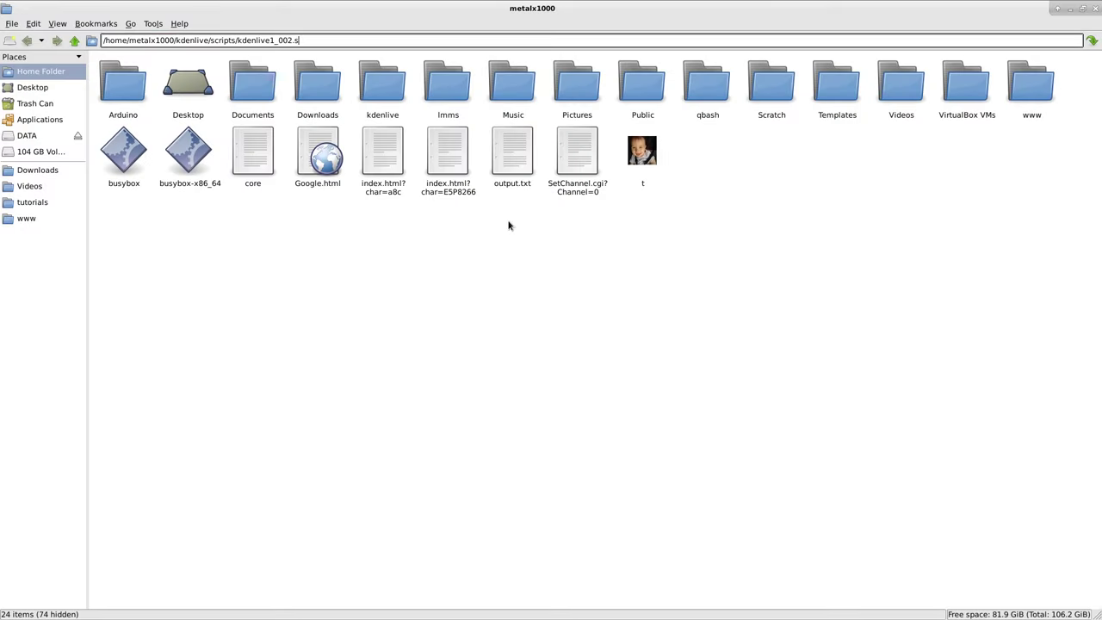
key("BackSpace")
key("BackSpace")
key("BackSpace")
key("Return")
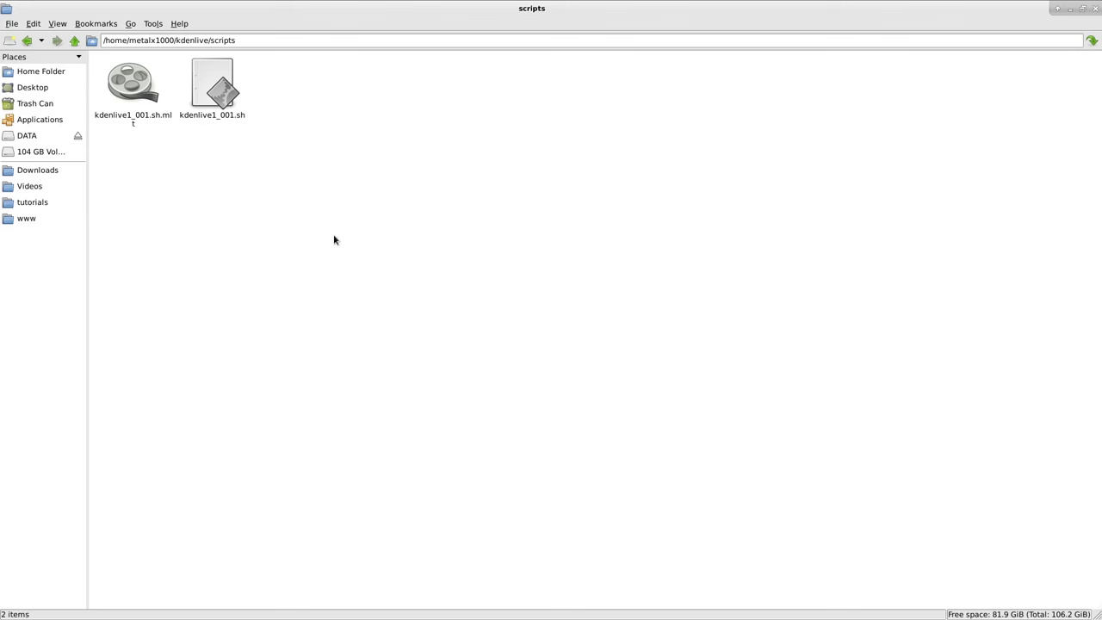
Step: Open kdenlive1_001.sh in vim from a terminal and highlight the kdenlive_render and melt paths
key("F4")
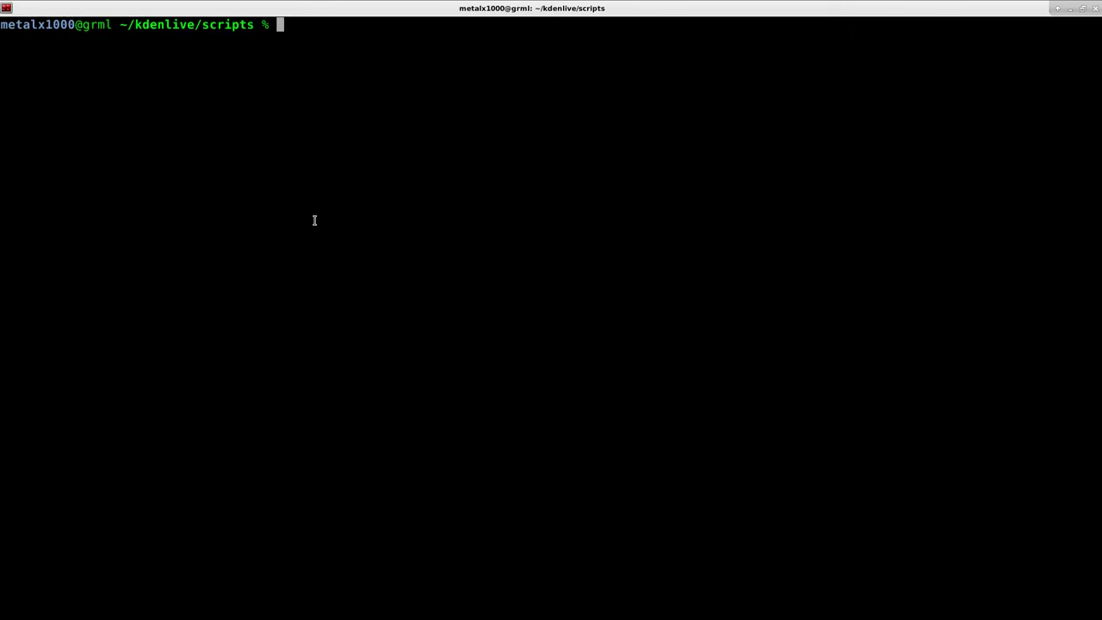
type("vim kdenlive1_001.sh")
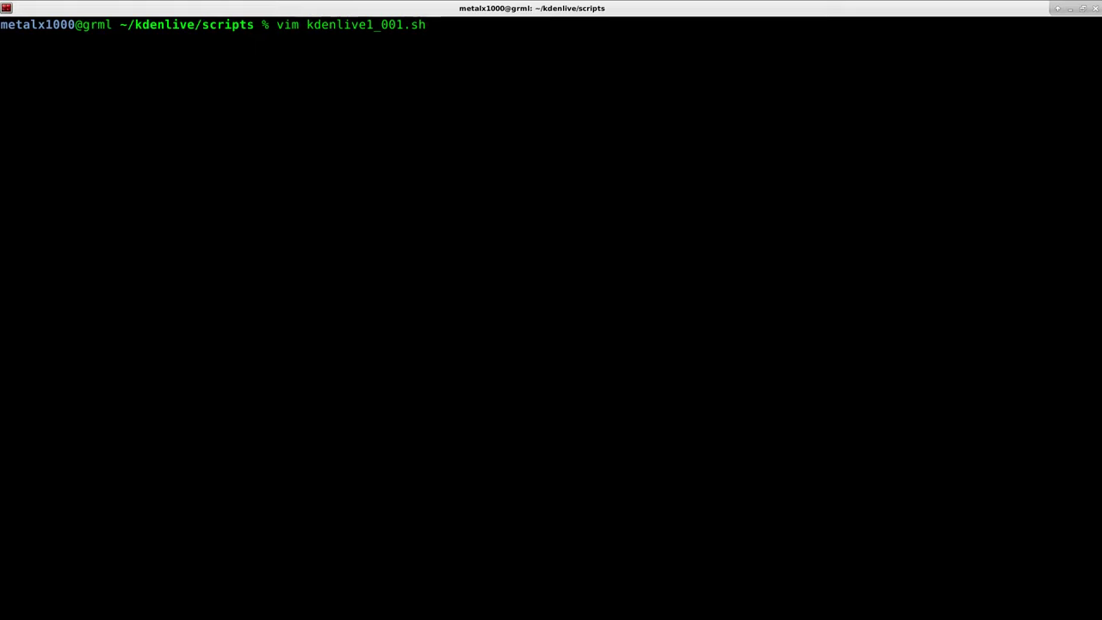
key("Return")
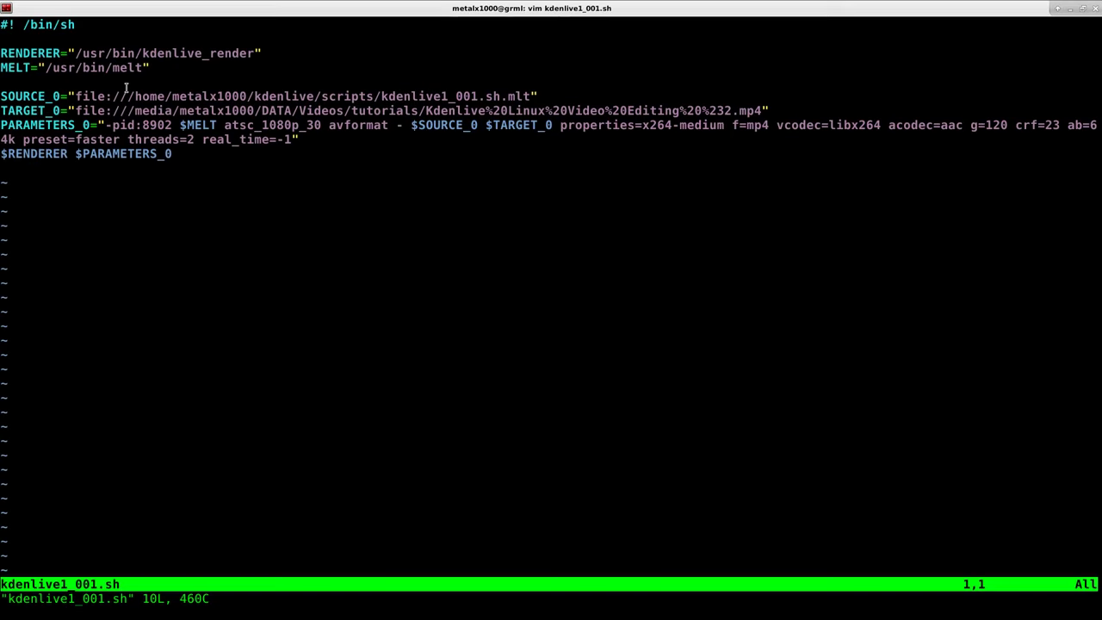
left_click_drag(74, 52, 256, 50)
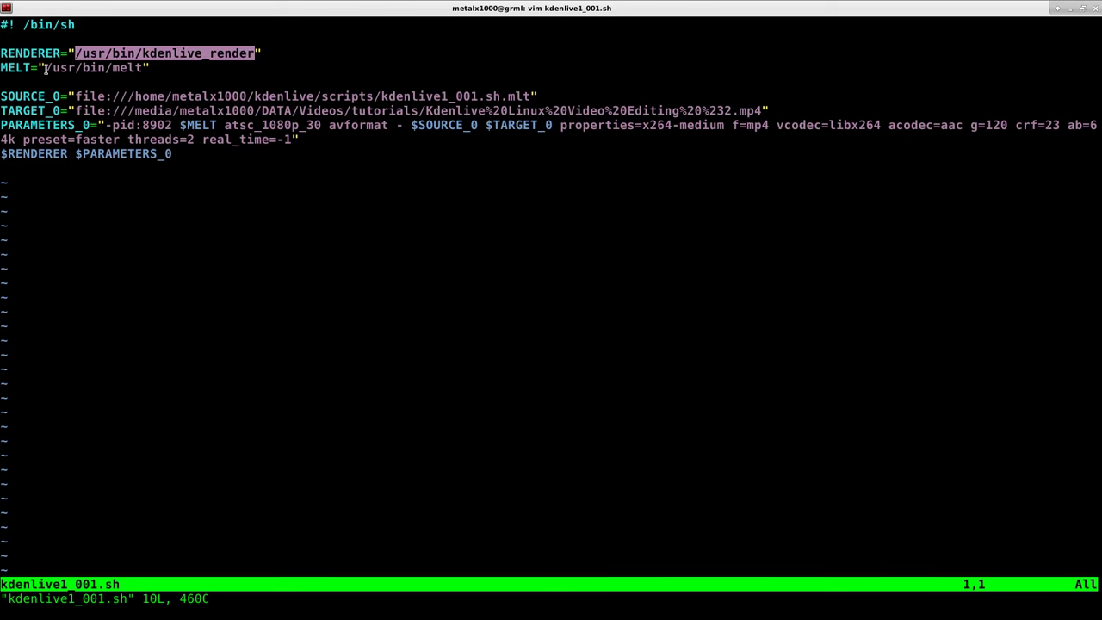
left_click_drag(45, 68, 145, 68)
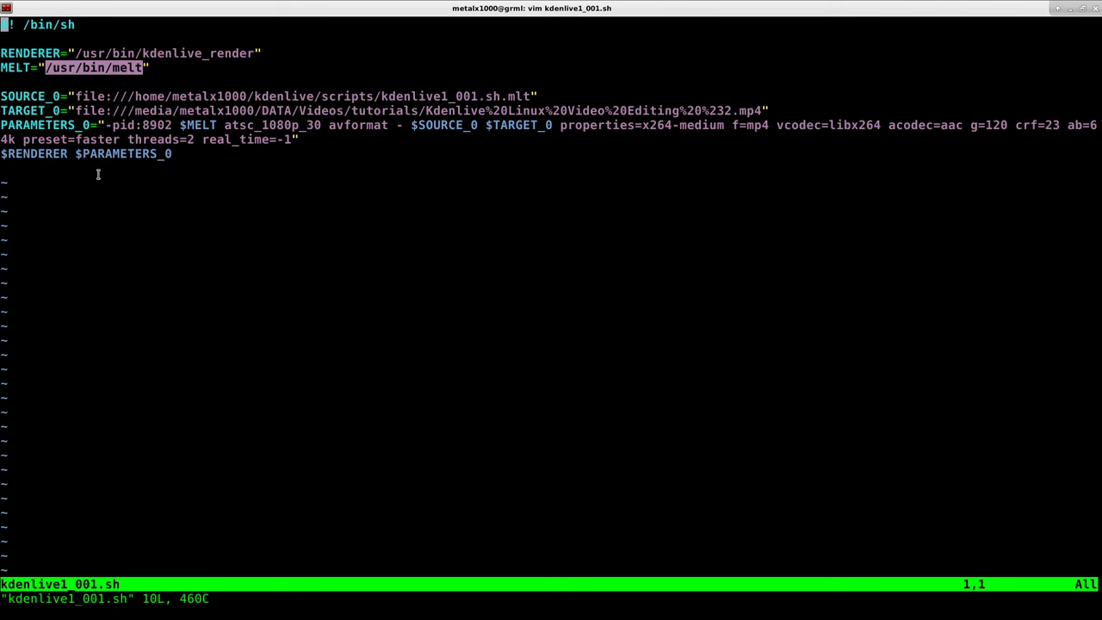
Step: Quit vim with :q and clear the recalled vim command at the shell
type(":Q")
key("Return")
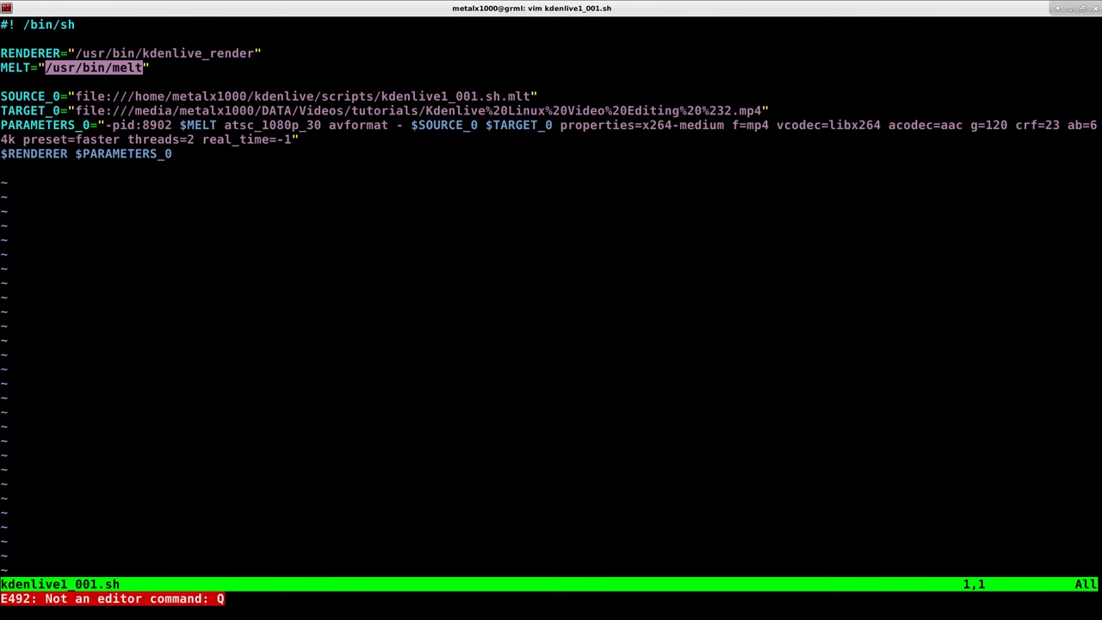
type(":q")
key("Return")
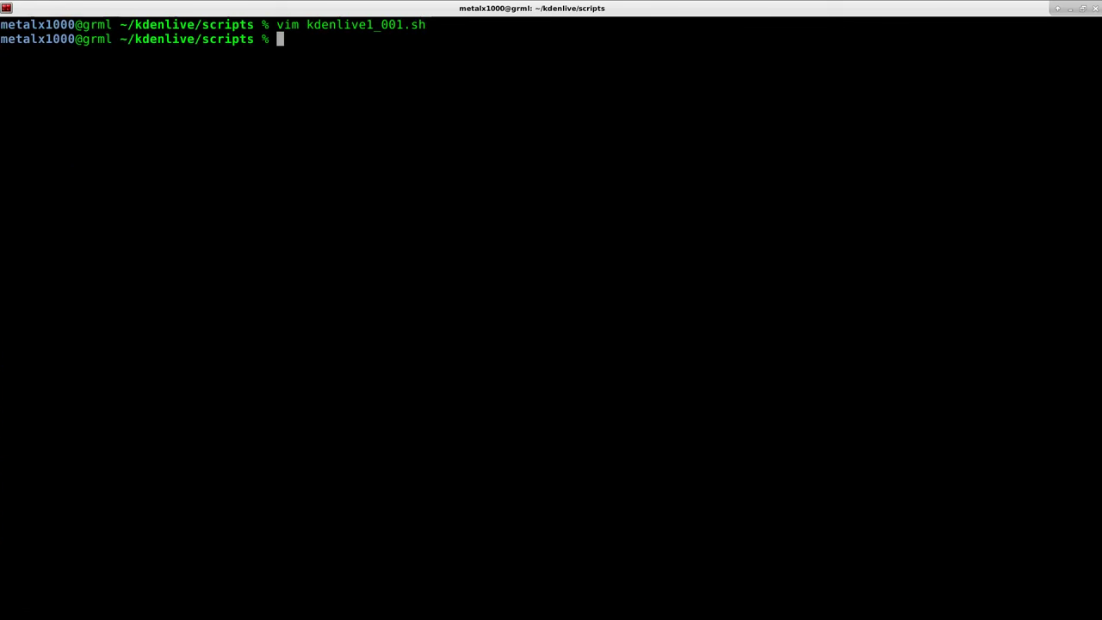
type("v")
key("Up")
key("Left")
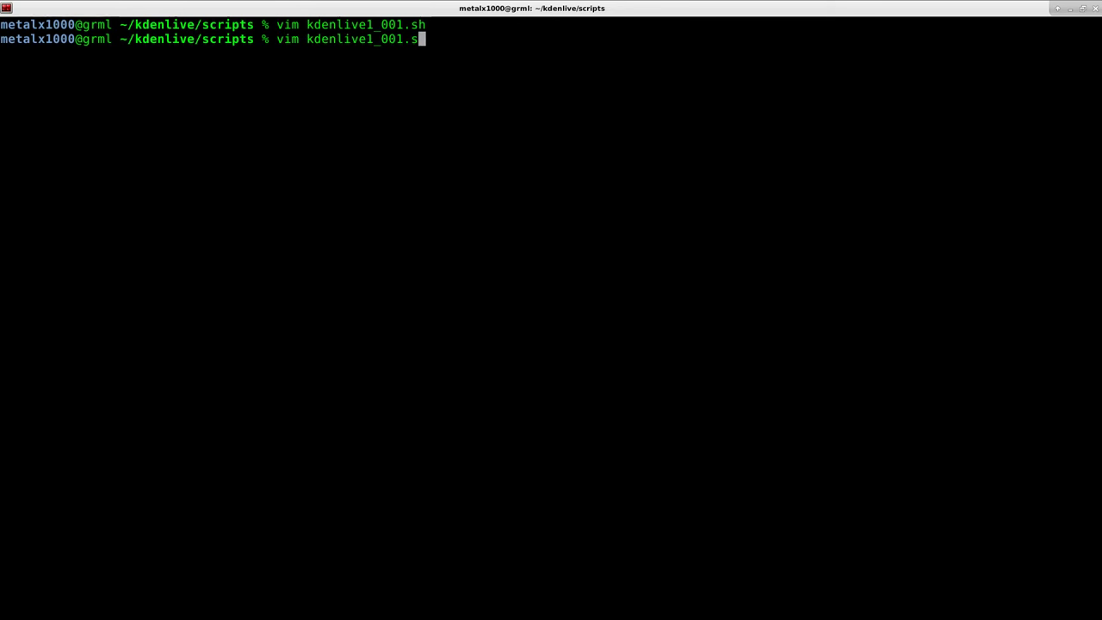
key("BackSpace")
key("BackSpace")
key("BackSpace")
key("BackSpace")
key("BackSpace")
key("BackSpace")
key("BackSpace")
key("BackSpace")
key("BackSpace")
key("BackSpace")
key("BackSpace")
key("BackSpace")
key("BackSpace")
key("BackSpace")
key("BackSpace")
key("BackSpace")
key("BackSpace")
key("BackSpace")
key("BackSpace")
key("BackSpace")
Step: List the scripts folder and open kdenlive1_001.sh.mlt in vim
type("ls")
key("Return")
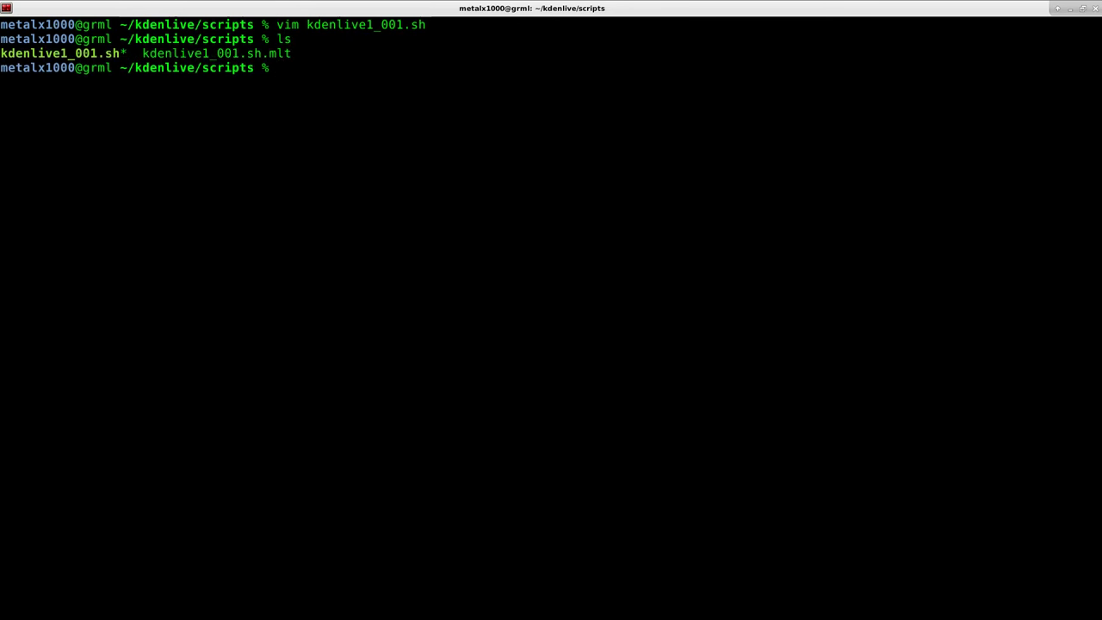
type("vim")
double_click(274, 53)
middle_click(274, 53)
key("Return")
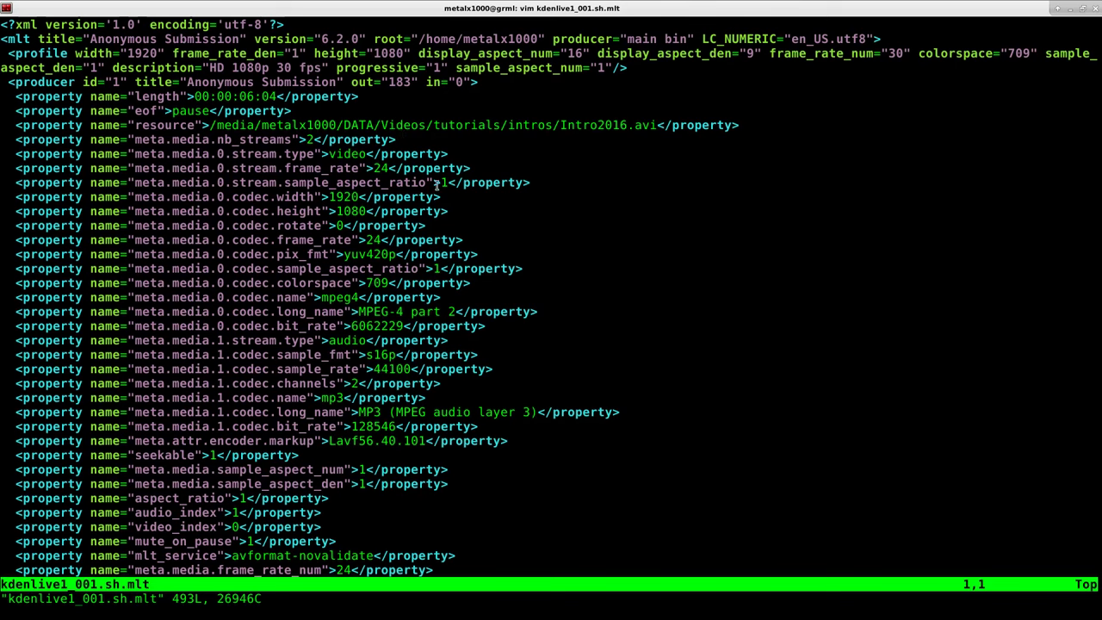
Step: Scroll through the MLT XML to its end and quit vim with :q
scroll(437, 186, "down", 20)
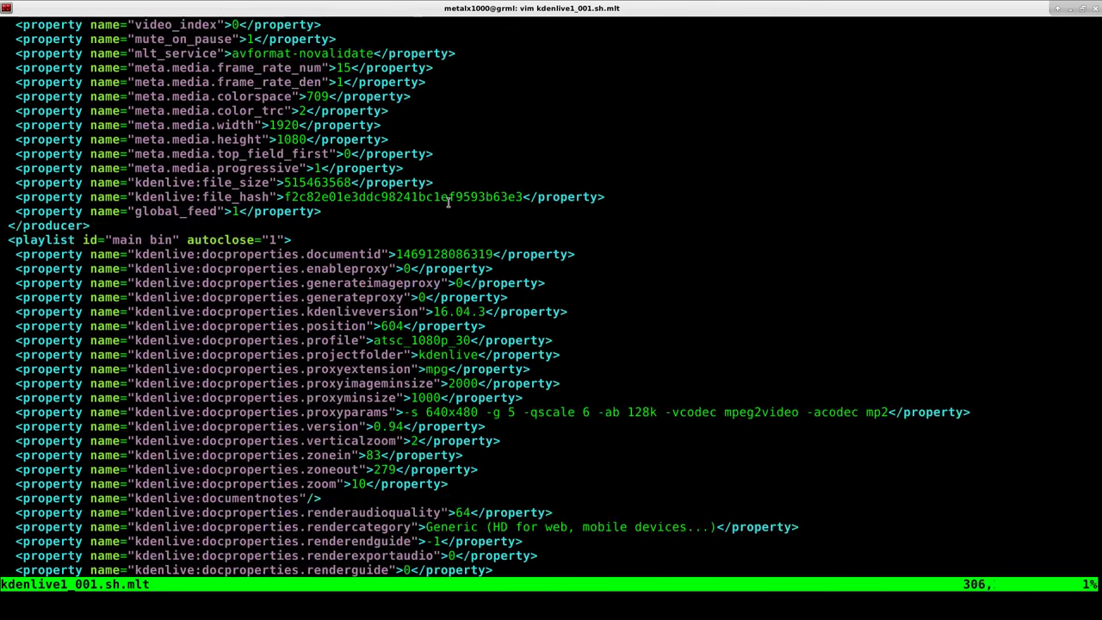
scroll(448, 202, "down", 20)
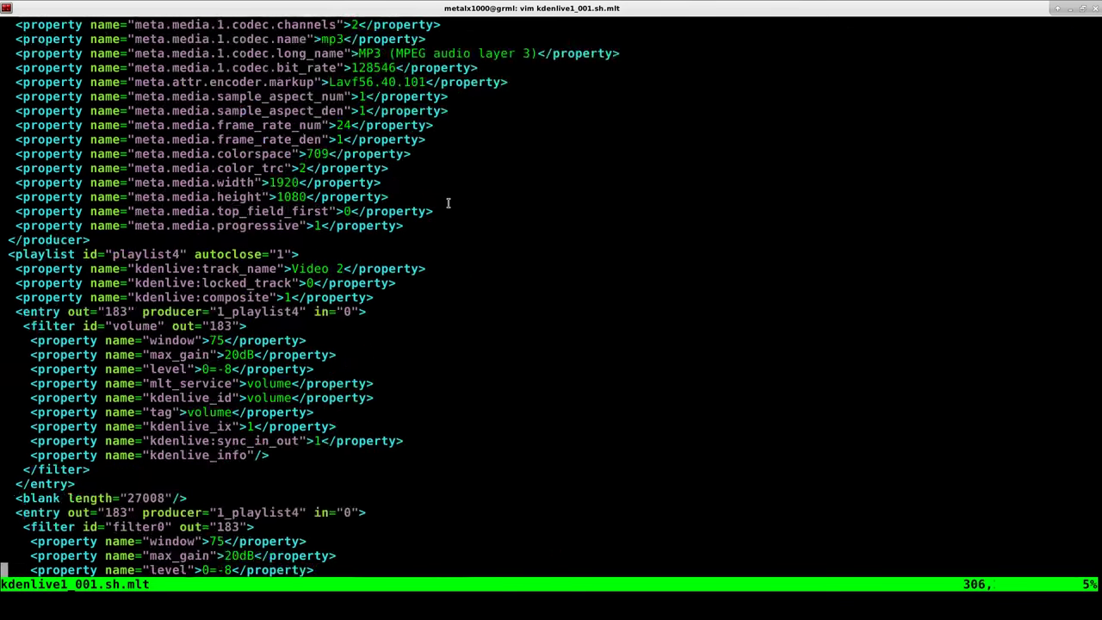
scroll(448, 203, "down", 20)
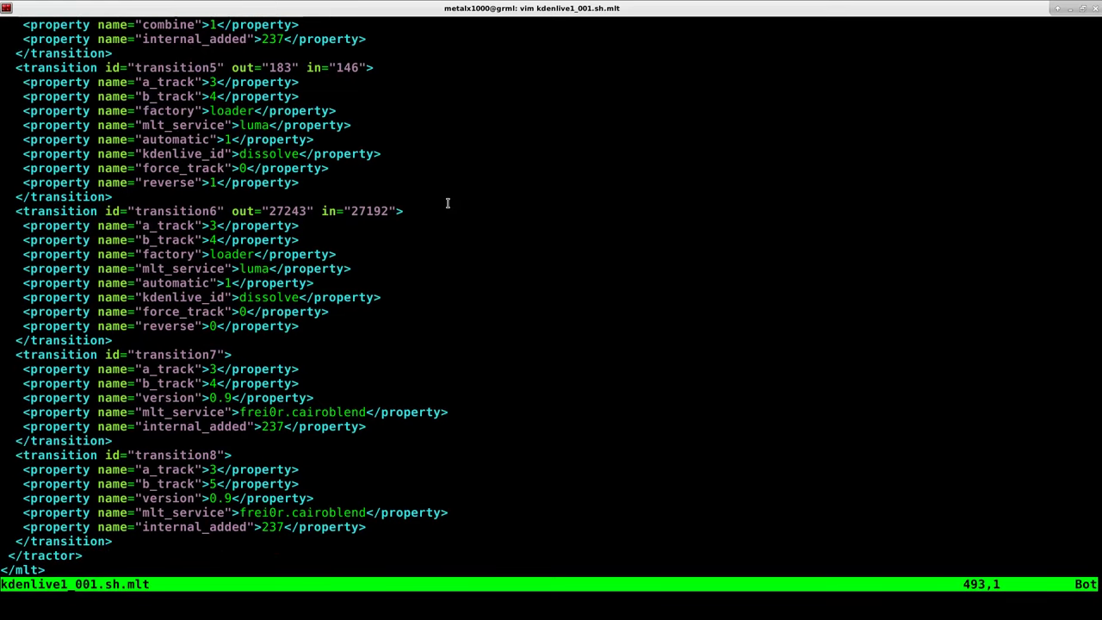
key("Escape")
key("shift+o")
type(":q")
key("Return")
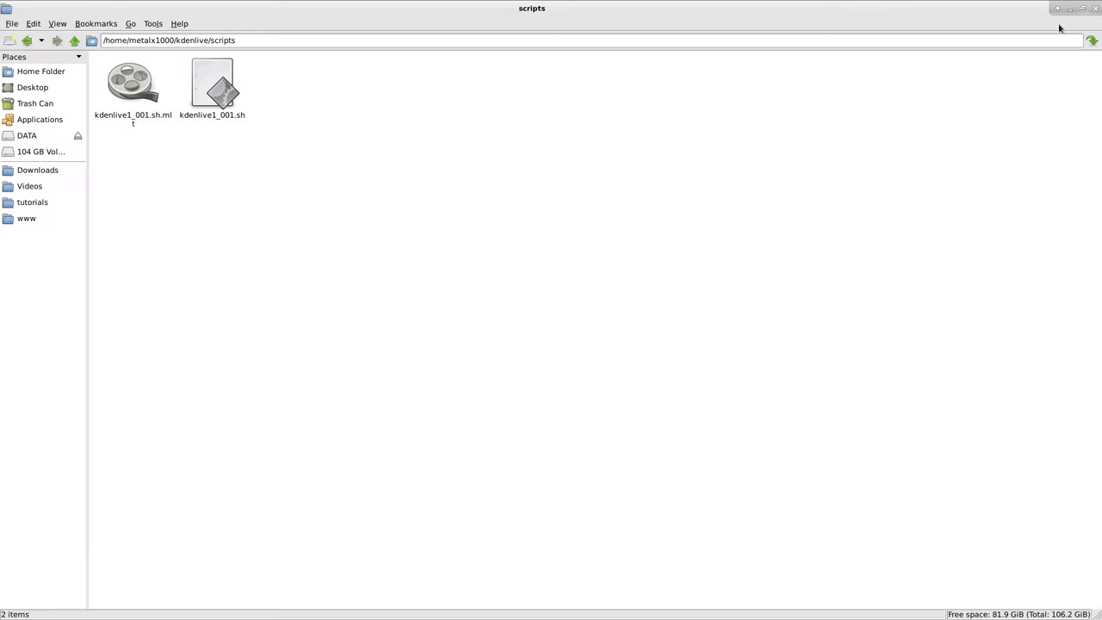
Step: Close the terminal and PCManFM windows and cancel the Create Render Script box
left_click(1095, 7)
left_click(1095, 8)
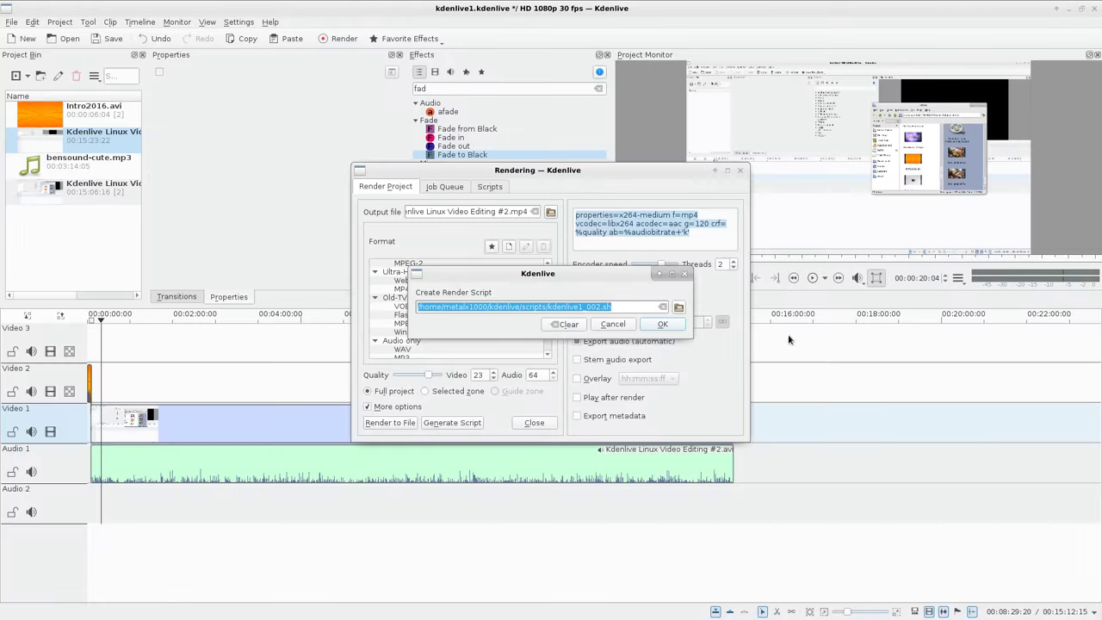
left_click(613, 325)
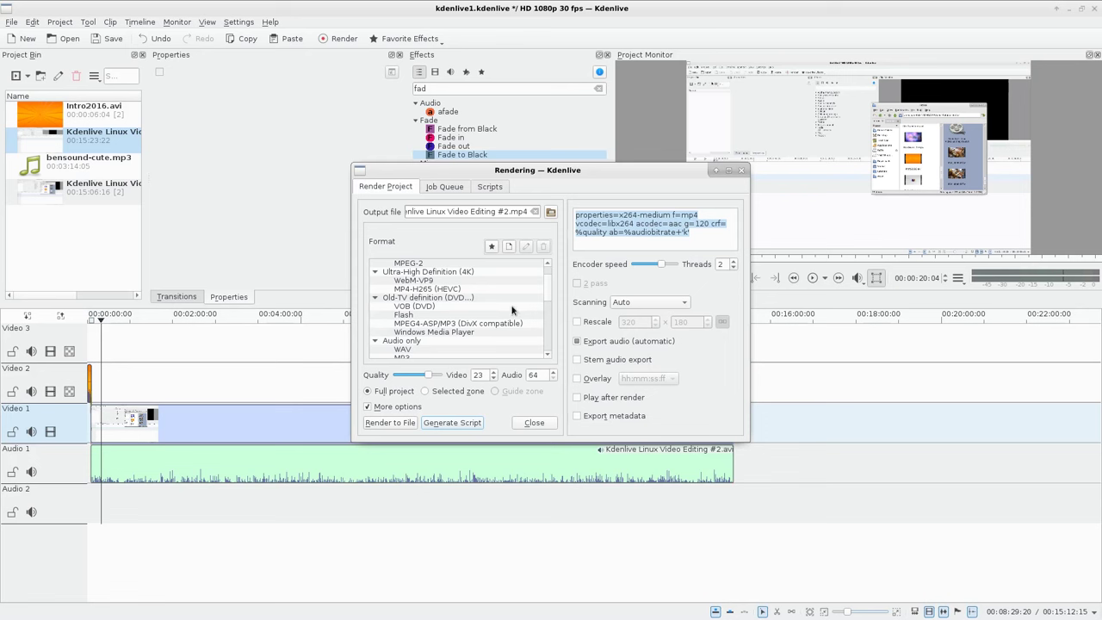
scroll(462, 310, "up", 1)
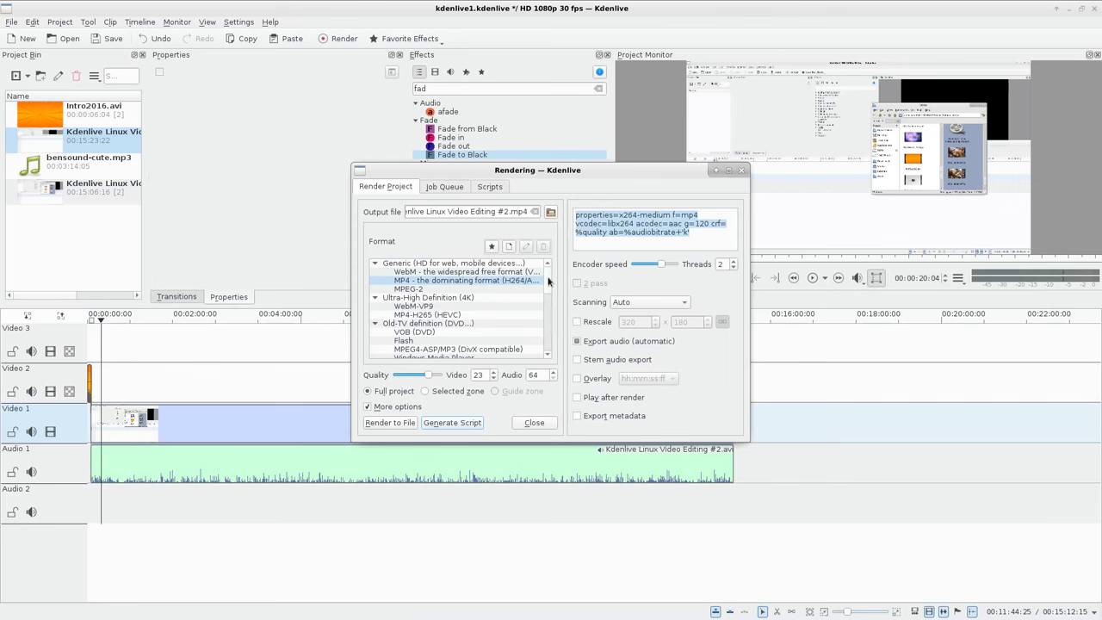
left_click_drag(550, 283, 550, 294)
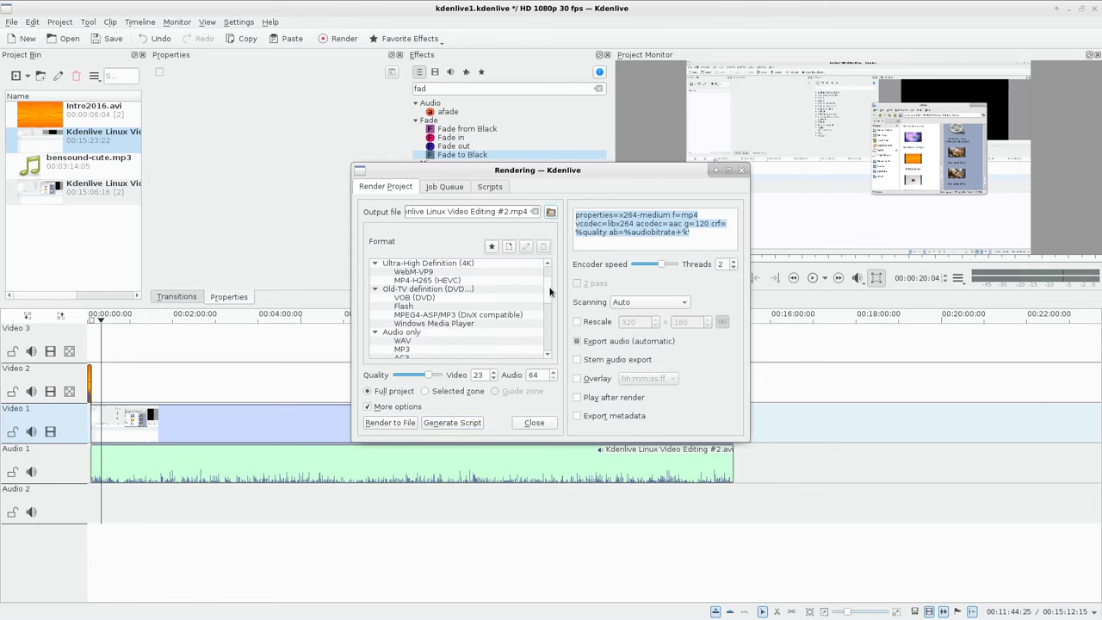
left_click_drag(550, 293, 552, 320)
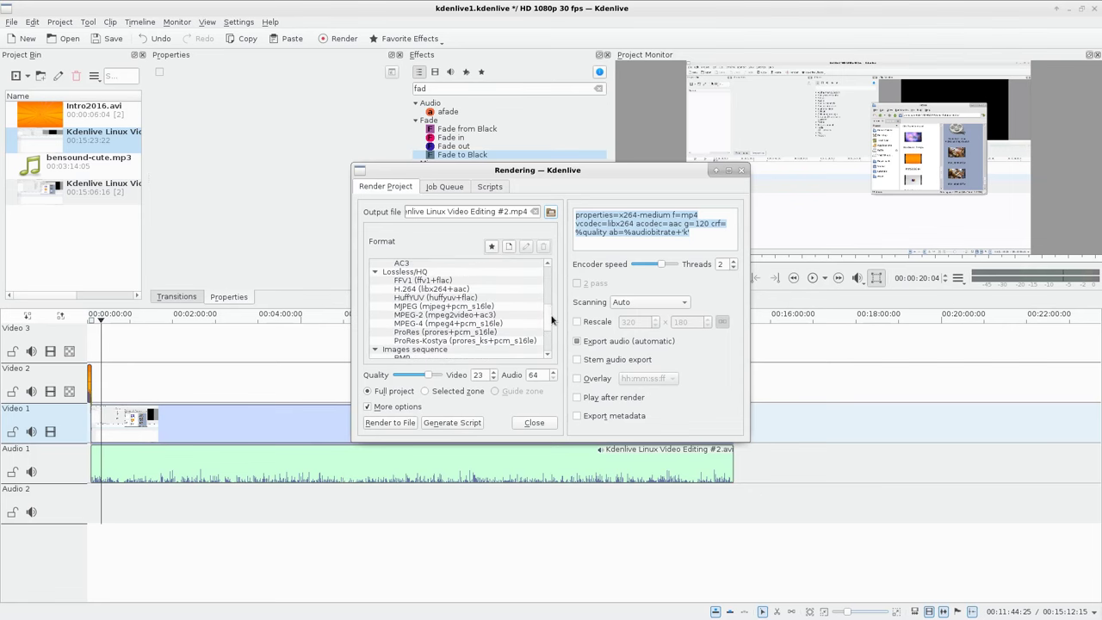
left_click_drag(550, 320, 542, 349)
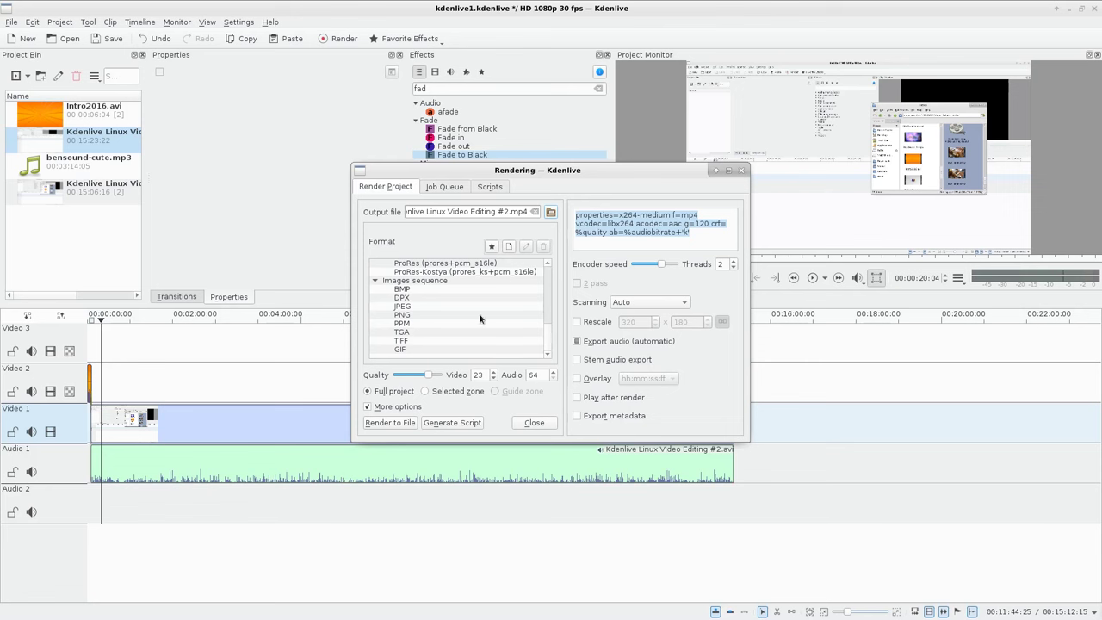
scroll(552, 336, "up", 3)
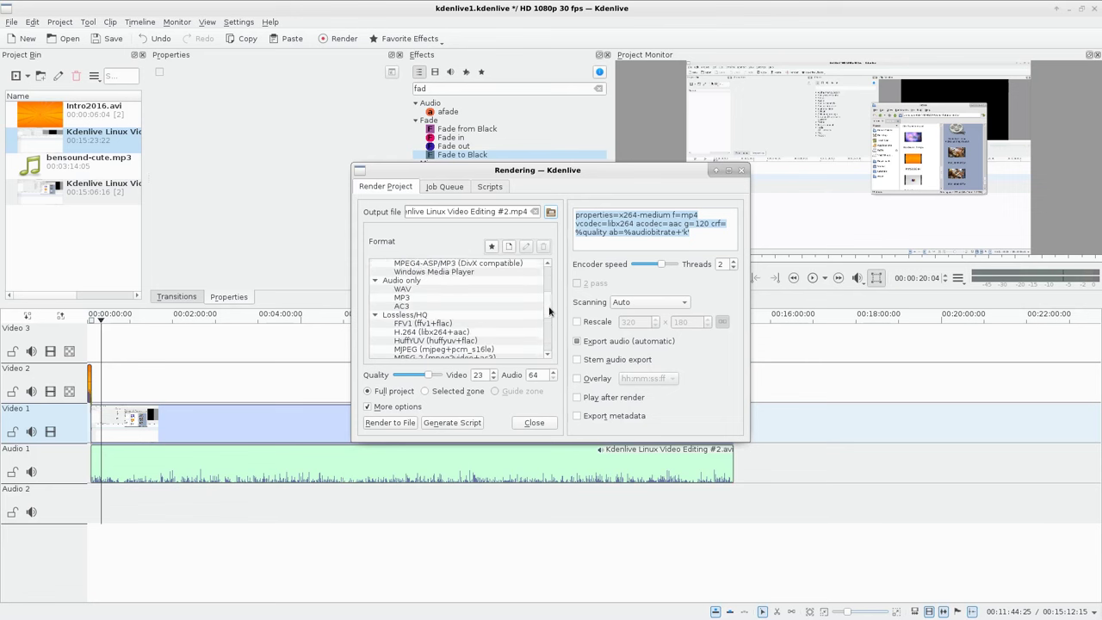
left_click_drag(549, 313, 550, 297)
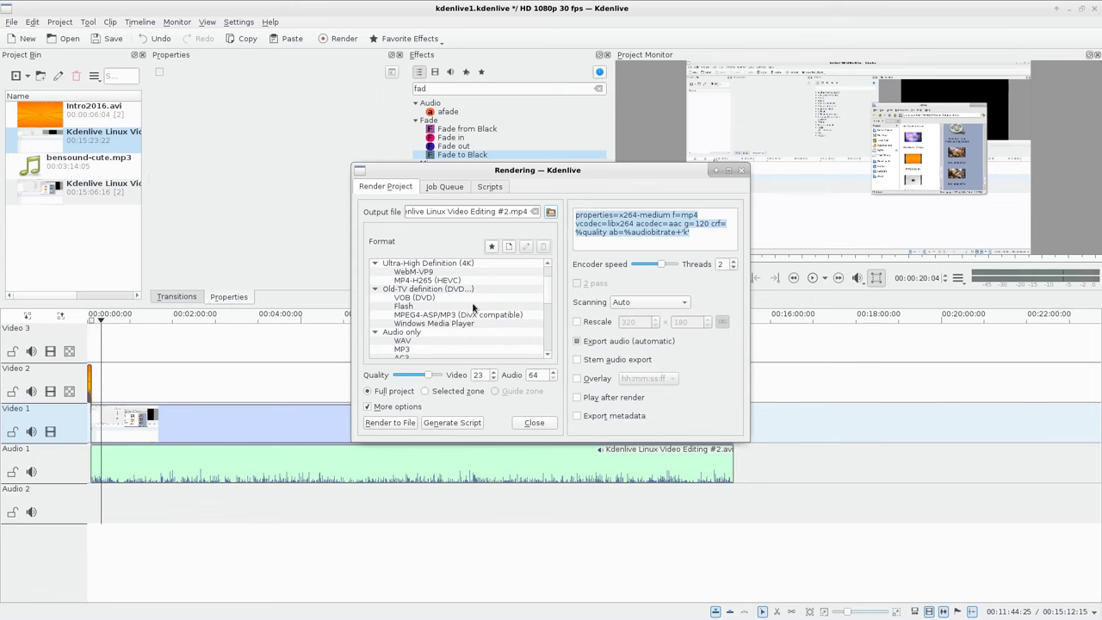
scroll(473, 307, "up", 1)
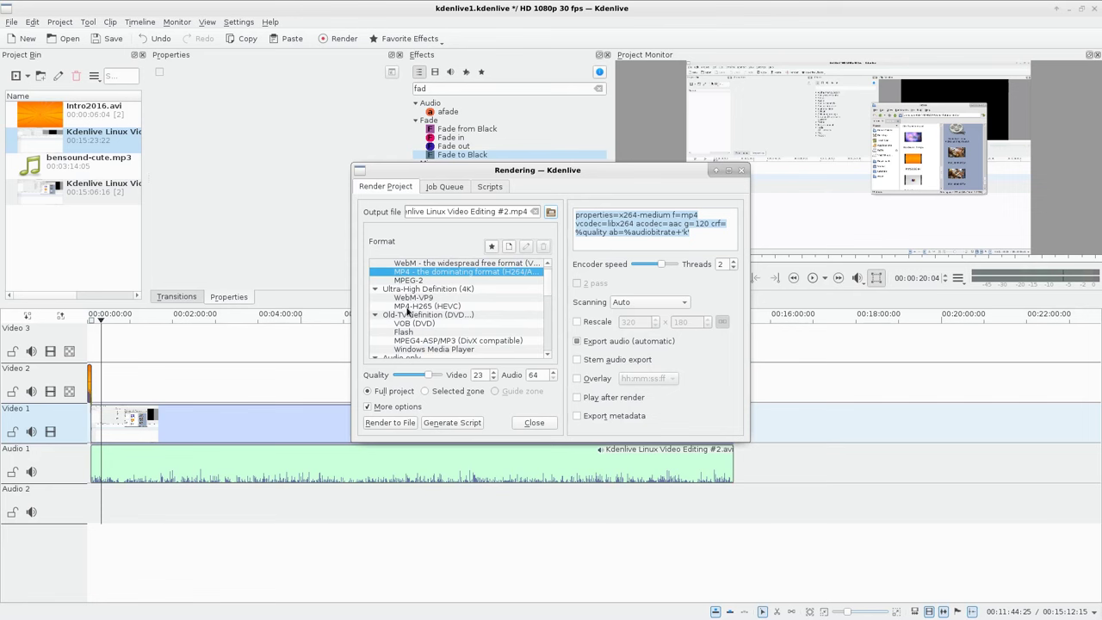
scroll(461, 321, "up", 1)
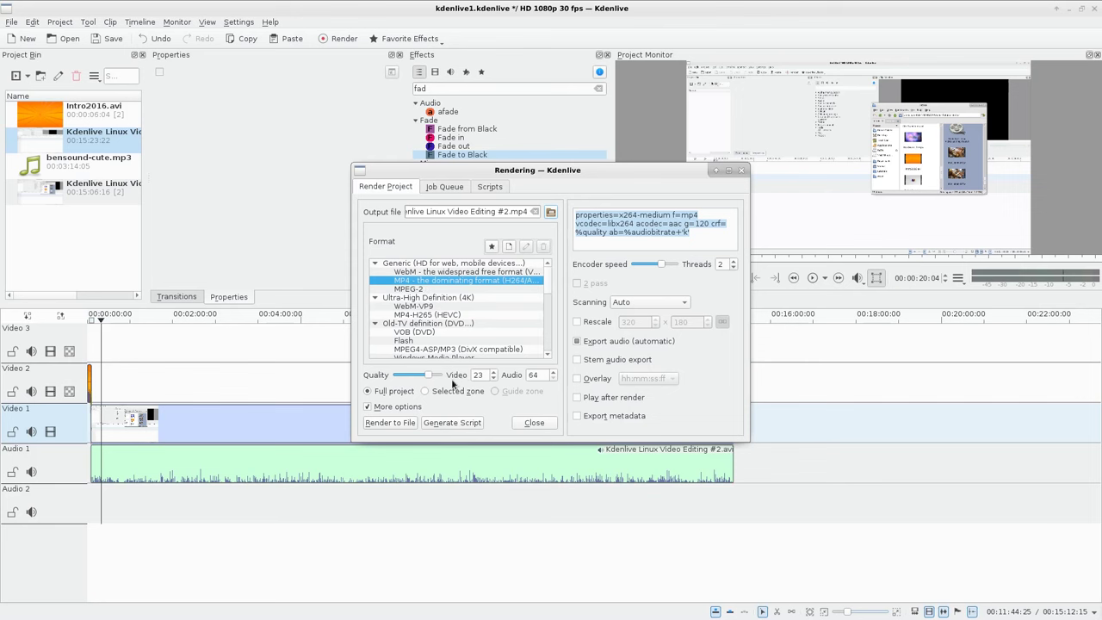
scroll(474, 340, "down", 4)
scroll(472, 331, "up", 2)
Step: Select the Flash format for an .flv output, toggling Rescale on and back off
left_click(421, 290)
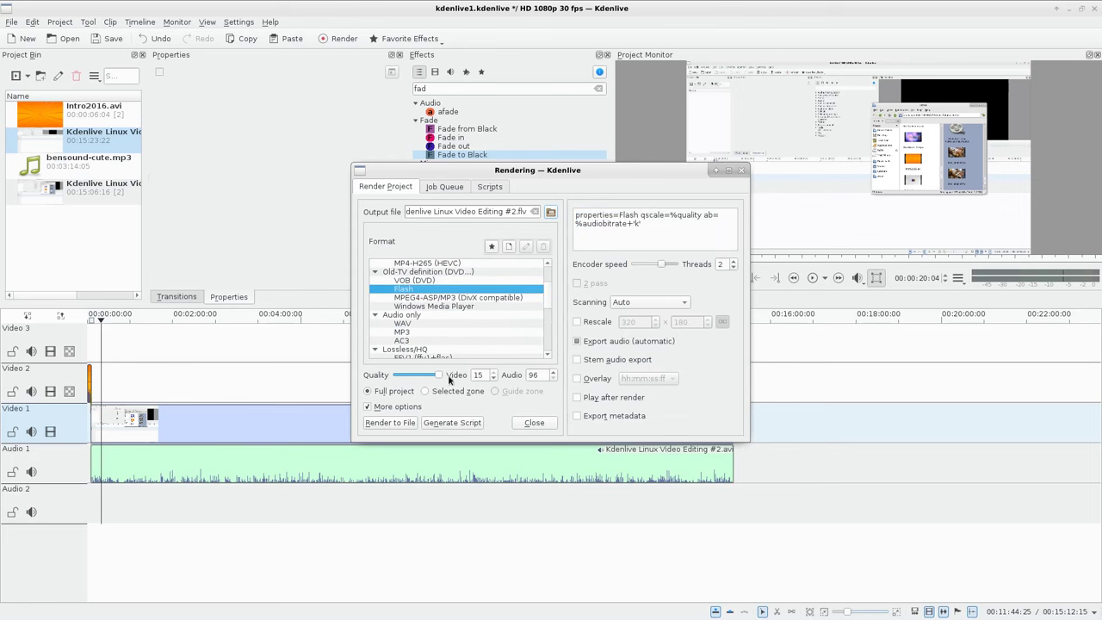
left_click(580, 322)
left_click(580, 322)
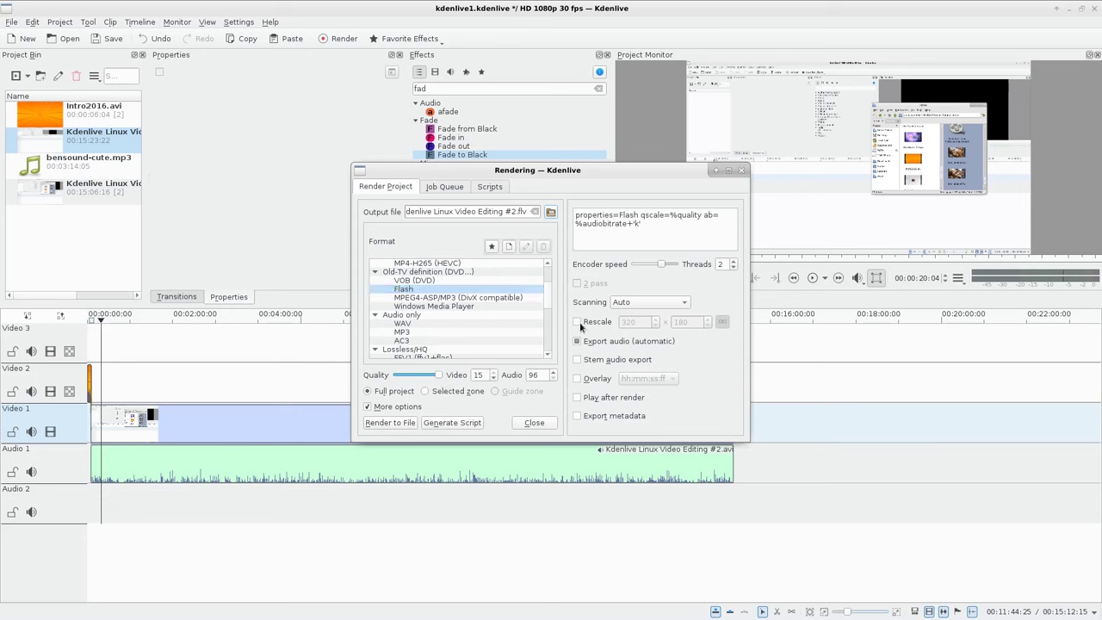
left_click(544, 423)
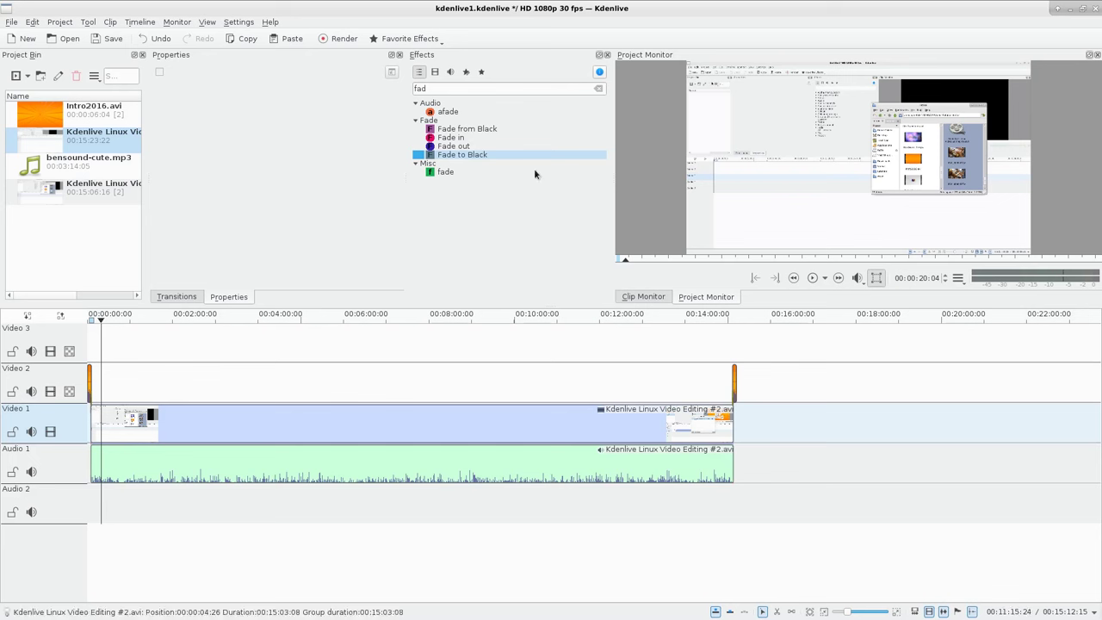
left_click(327, 38)
left_click(741, 169)
left_click(343, 38)
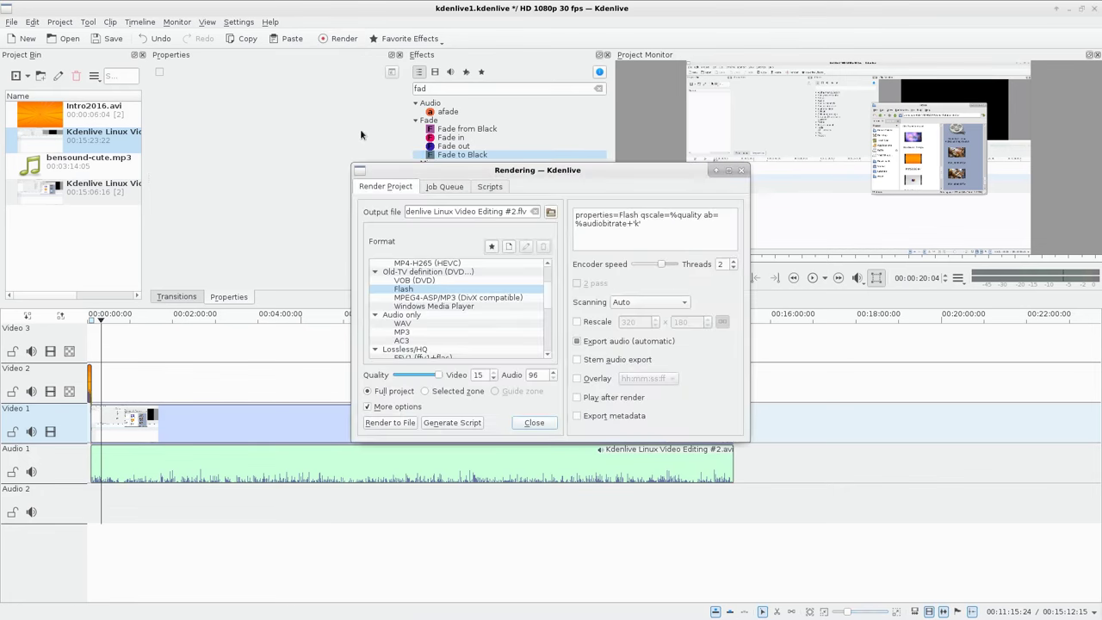
left_click(441, 187)
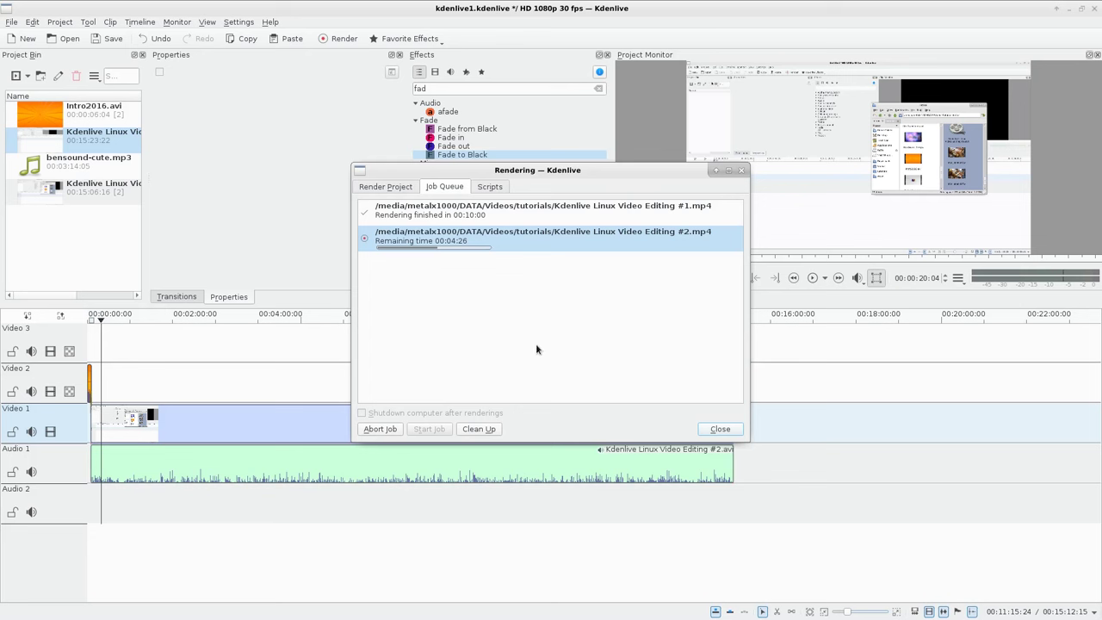
left_click(396, 187)
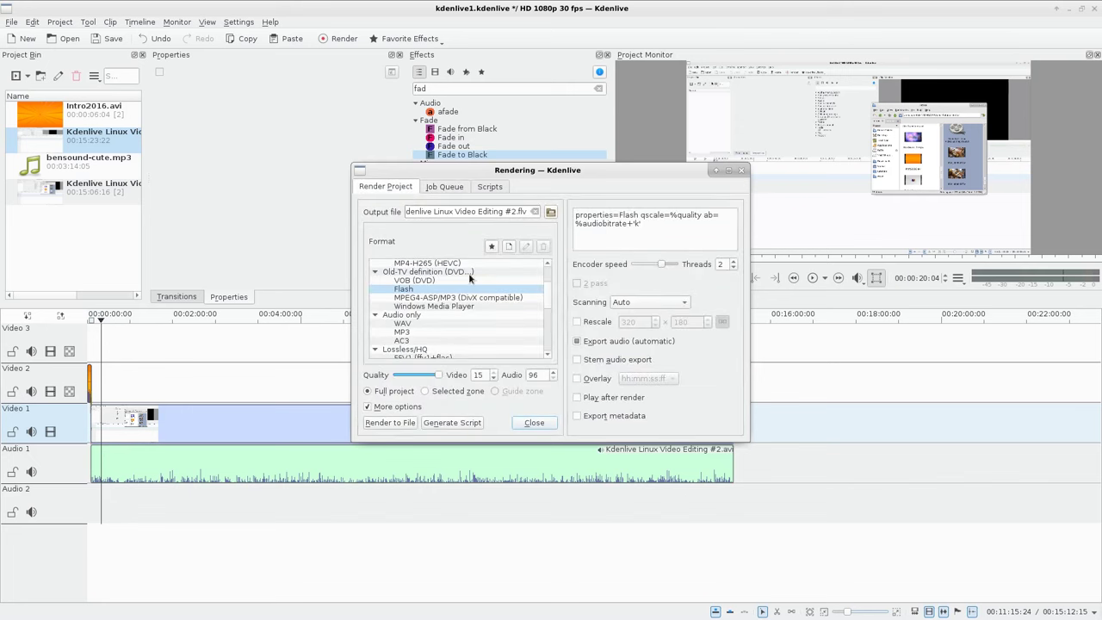
Step: Queue an MP4 render with the output renamed to 'Kdenlive Linux Video Editing #2a.mp4'
scroll(469, 273, "up", 2)
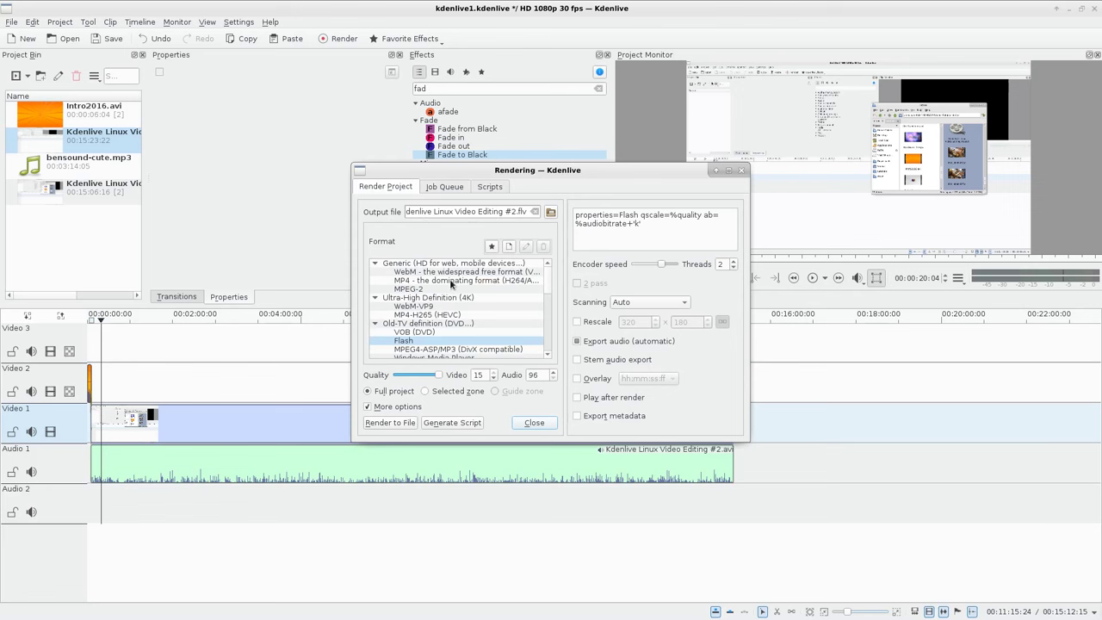
left_click(454, 281)
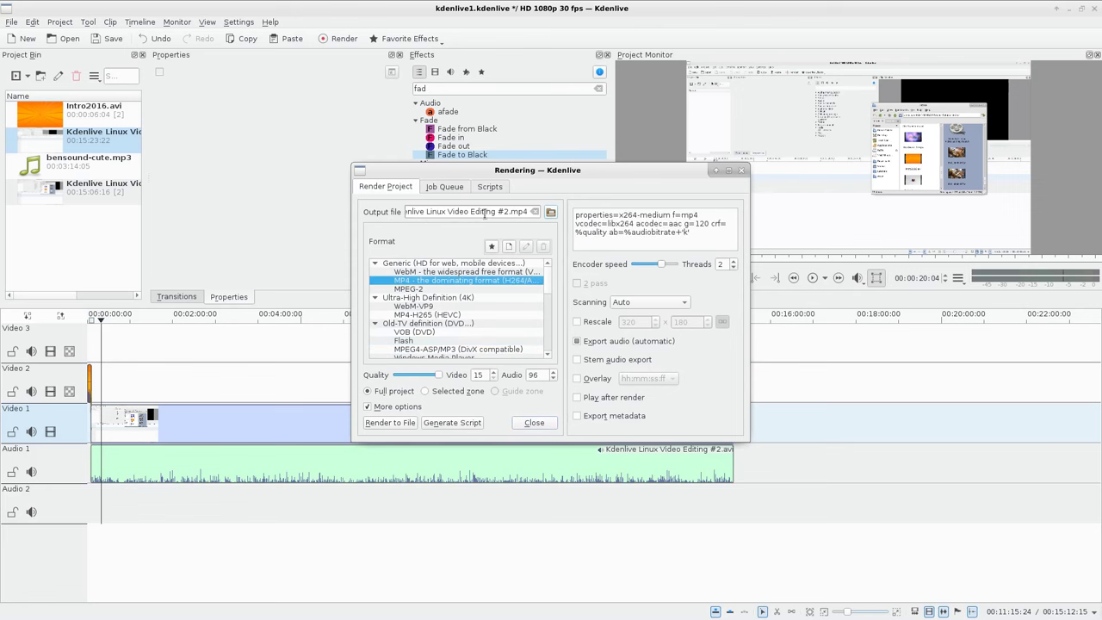
left_click(509, 212)
type("a")
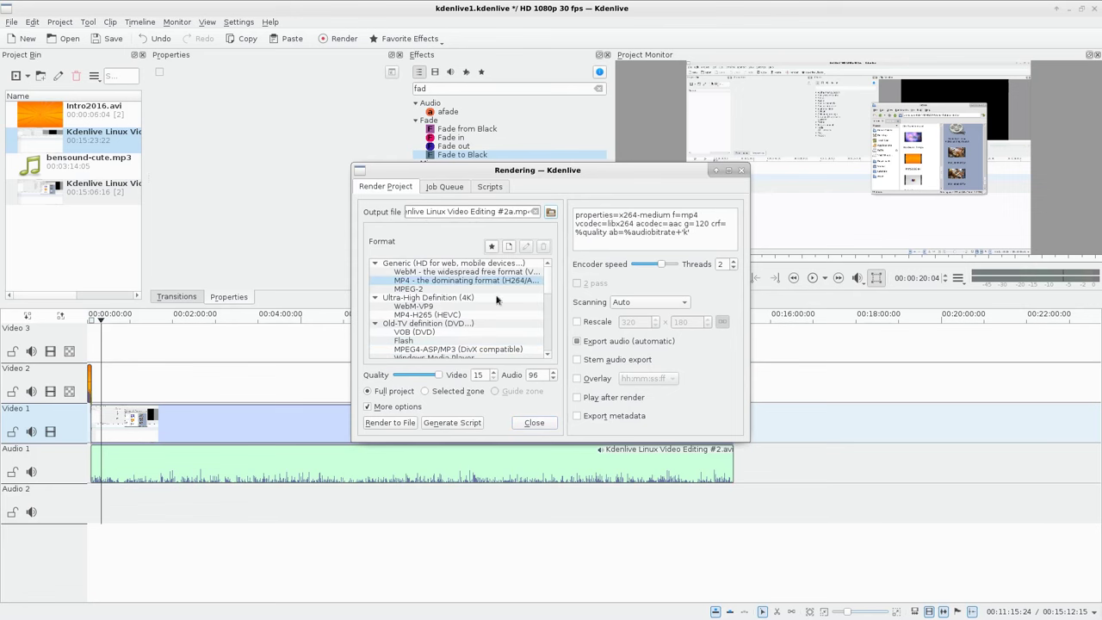
left_click(404, 423)
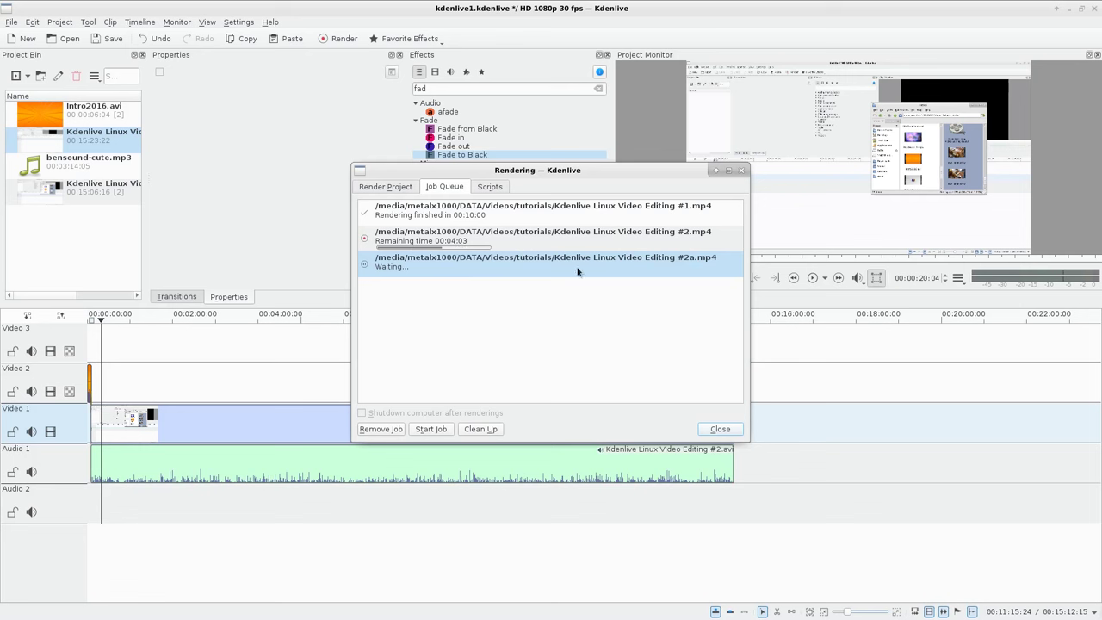
Step: Inspect the waiting #2a and running #2 jobs in the render queue
left_click(464, 261)
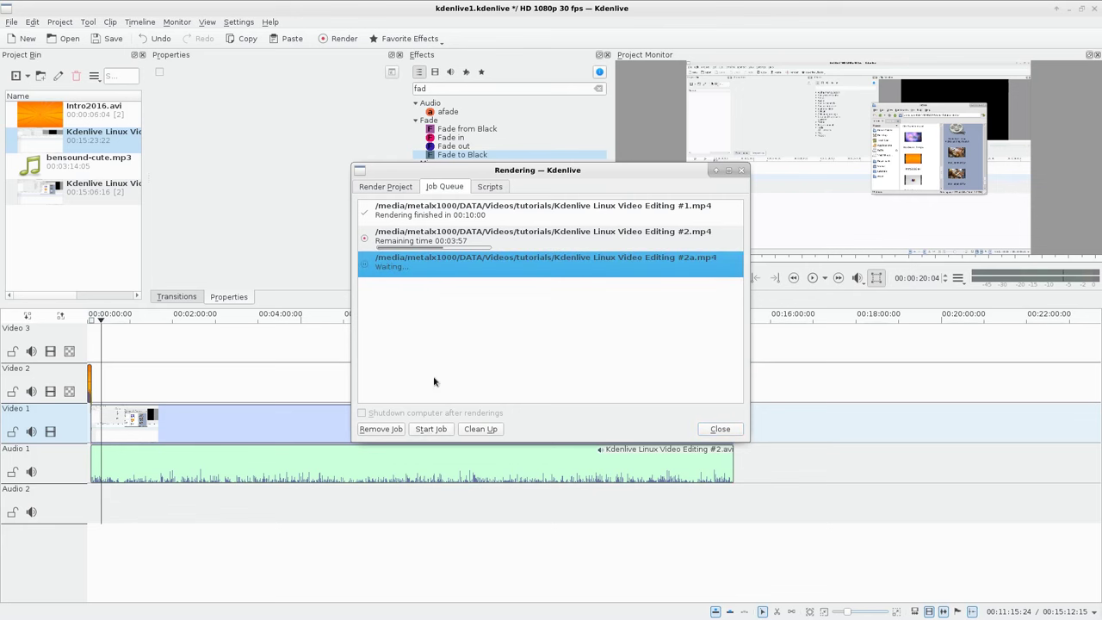
left_click(534, 242)
left_click(523, 267)
Step: Remove the waiting #2a job and clean up the finished #1 job from the queue
left_click(385, 431)
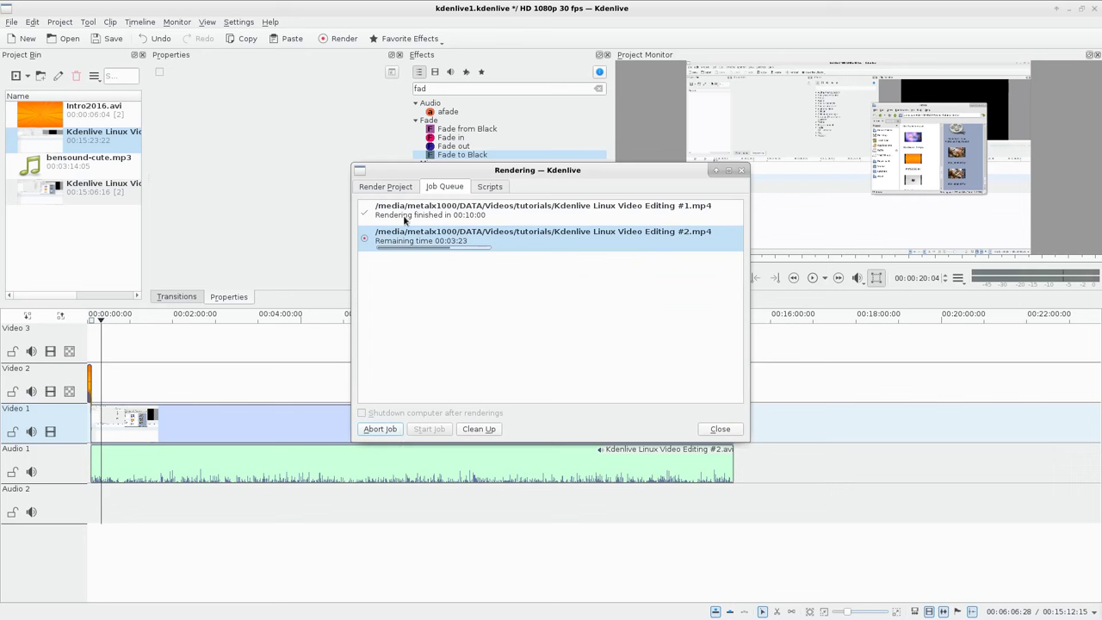
left_click(375, 219)
left_click(413, 241)
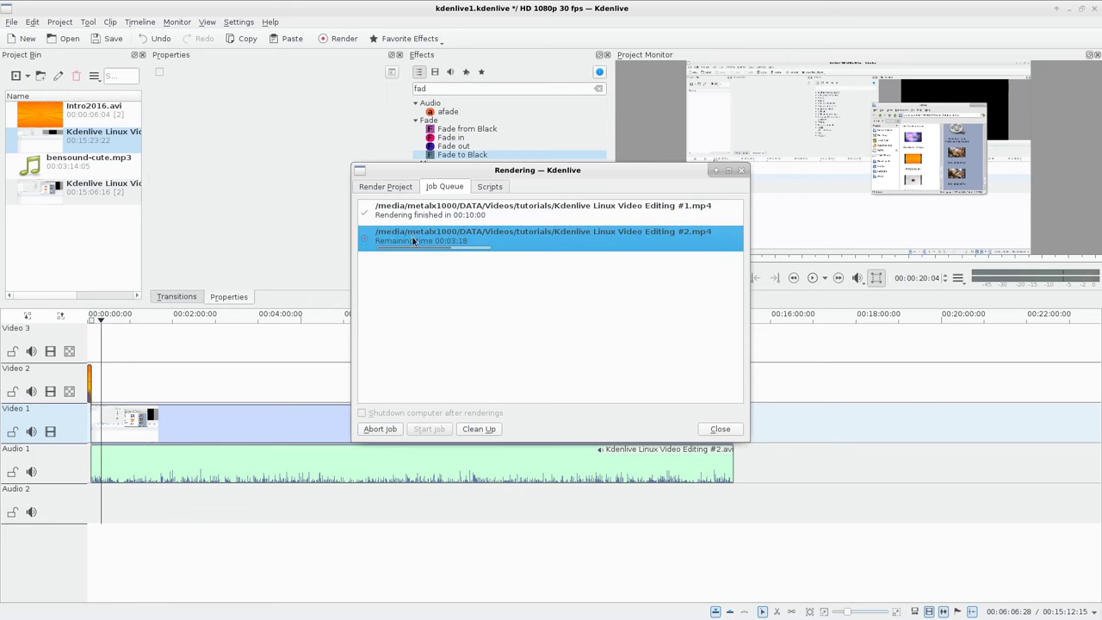
left_click(479, 429)
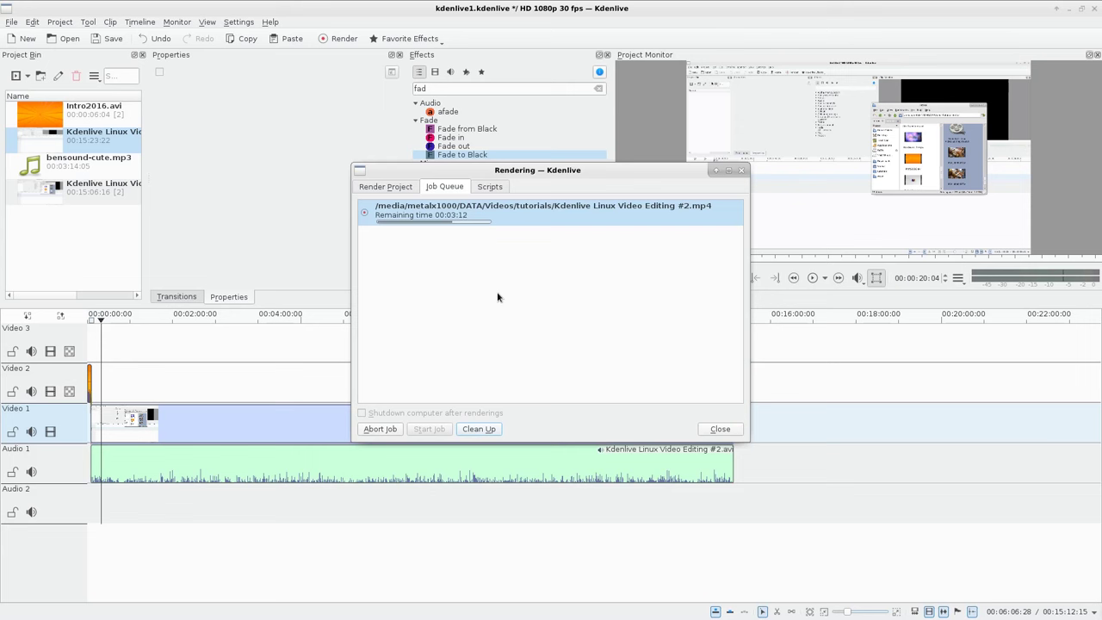